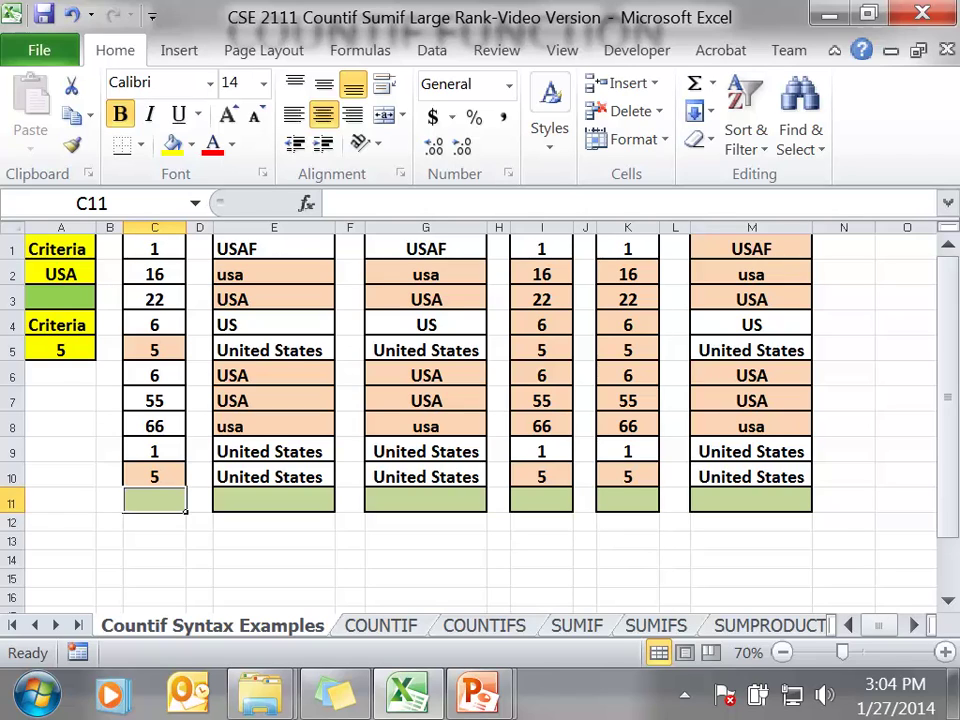
Enter =COUNTIF(C1:C10,5) in C11 to count the values equal to 5.
{"action": "type", "text": "=c"}
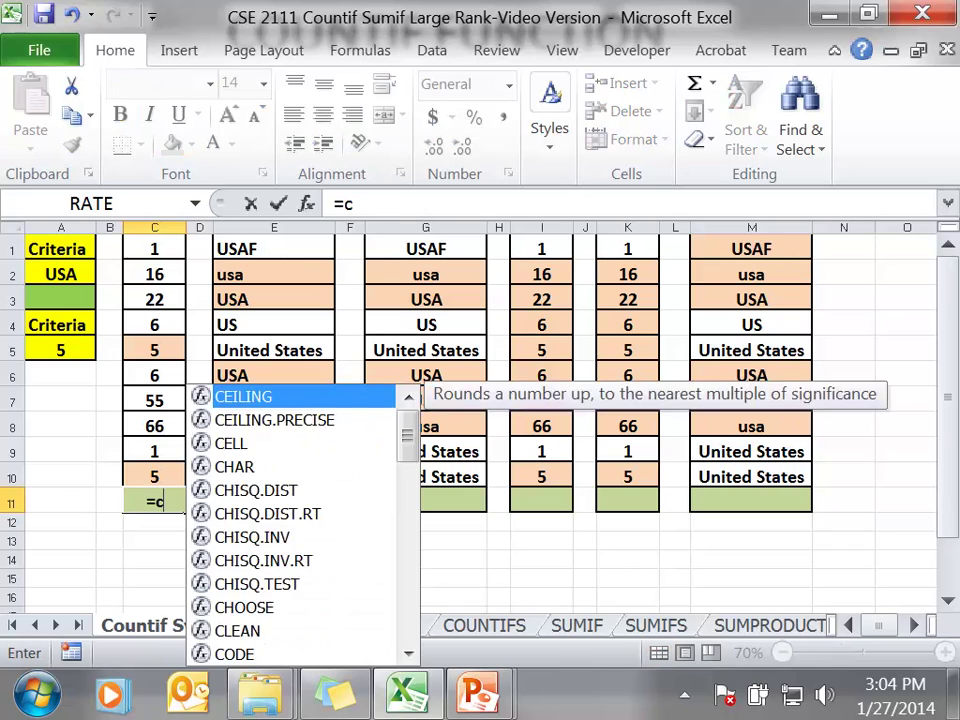
{"action": "type", "text": "ountif("}
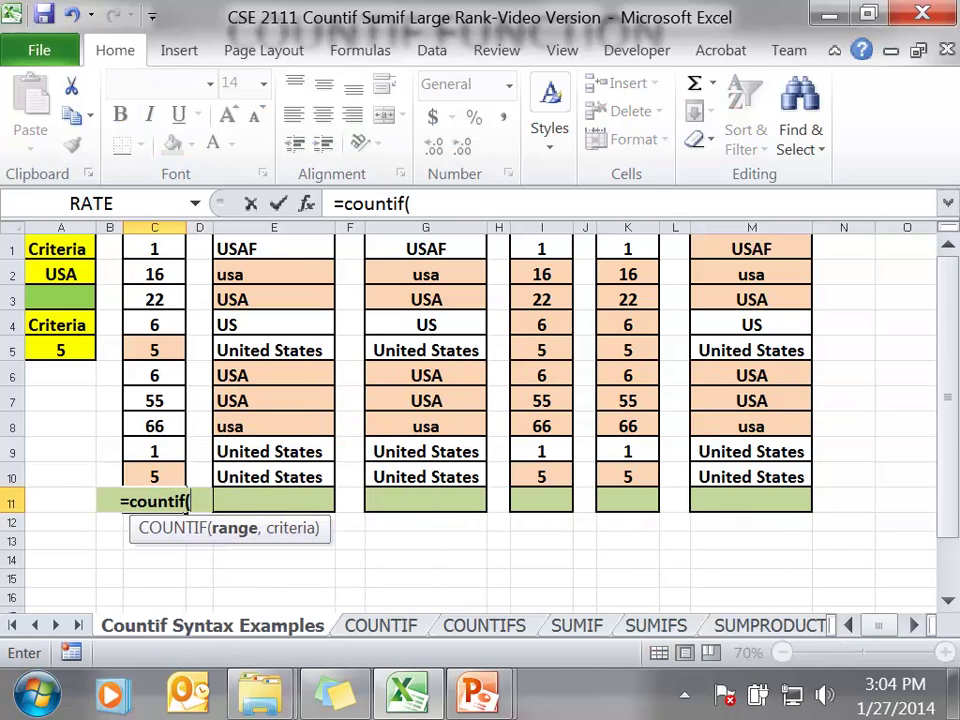
{"action": "left_click_drag", "start_coordinate": [155, 248], "coordinate": [180, 477]}
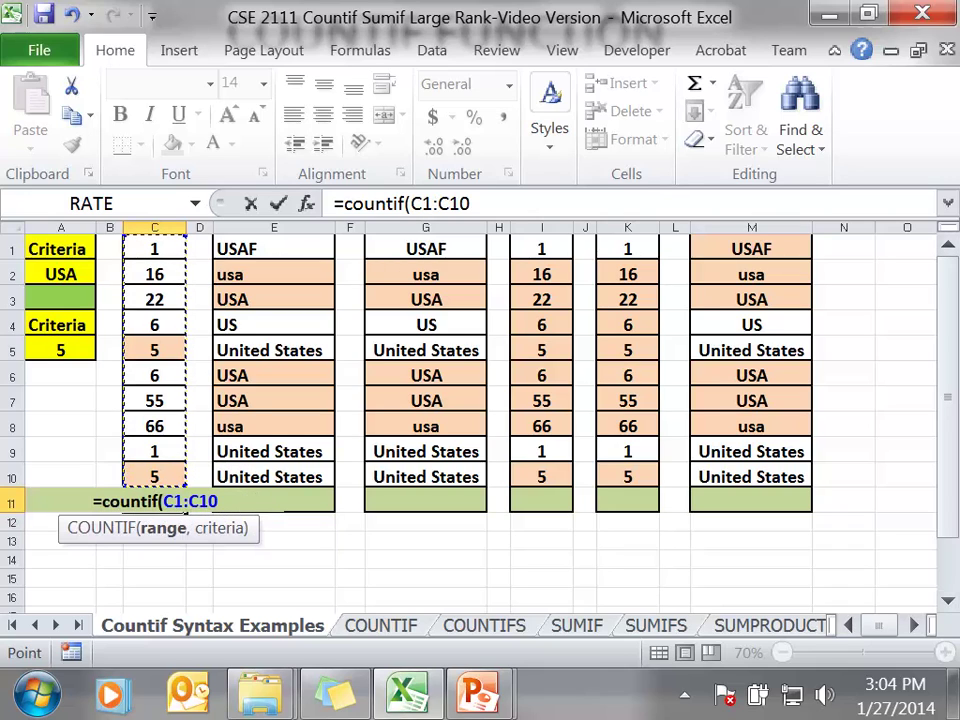
{"action": "type", "text": ",5"}
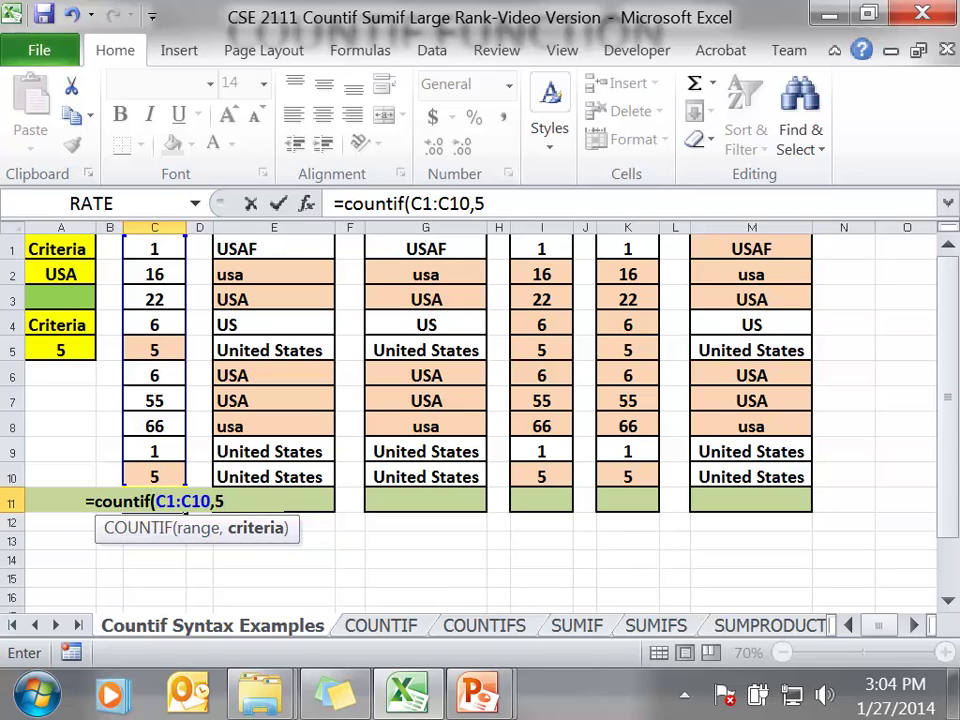
{"action": "type", "text": ")"}
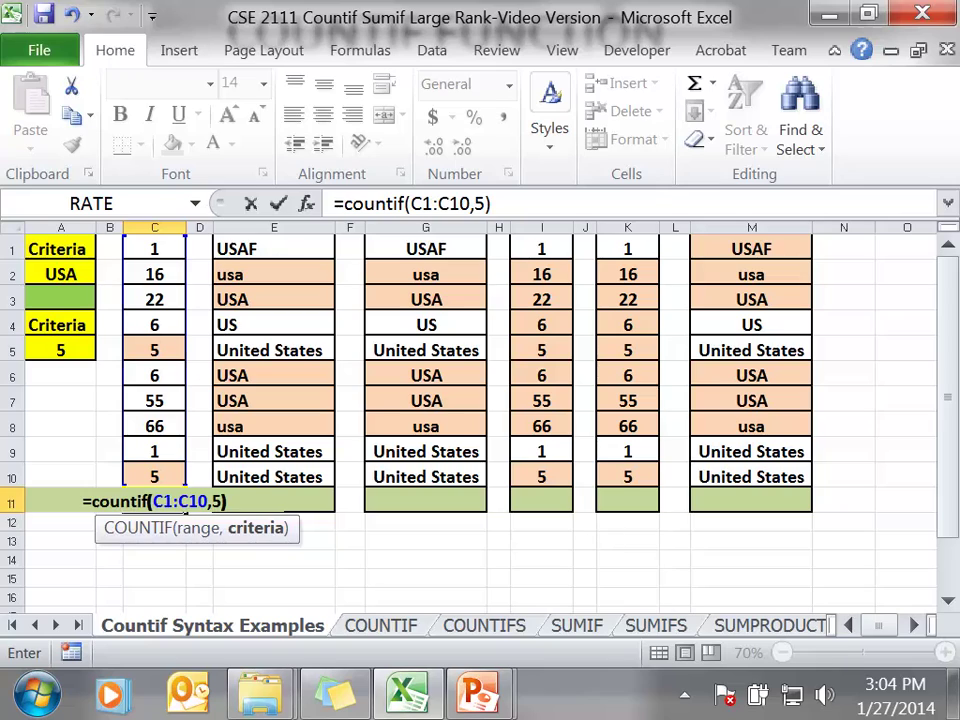
{"action": "key", "text": "Return"}
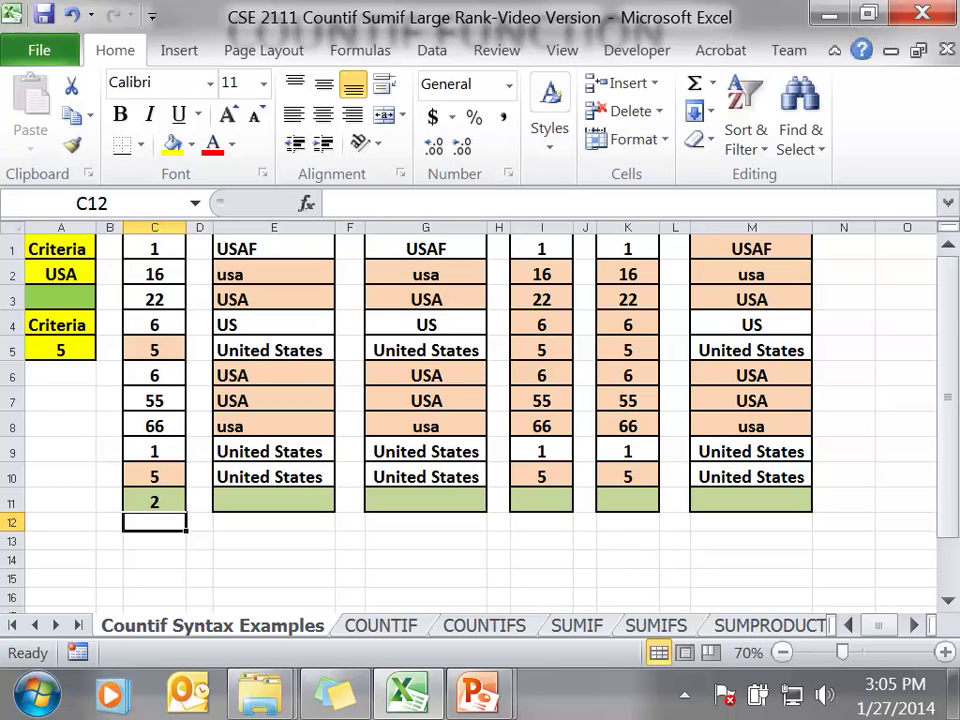
Enter =COUNTIF(E1:E10,"USA") in E11 to count the USA entries.
{"action": "left_click", "coordinate": [274, 501]}
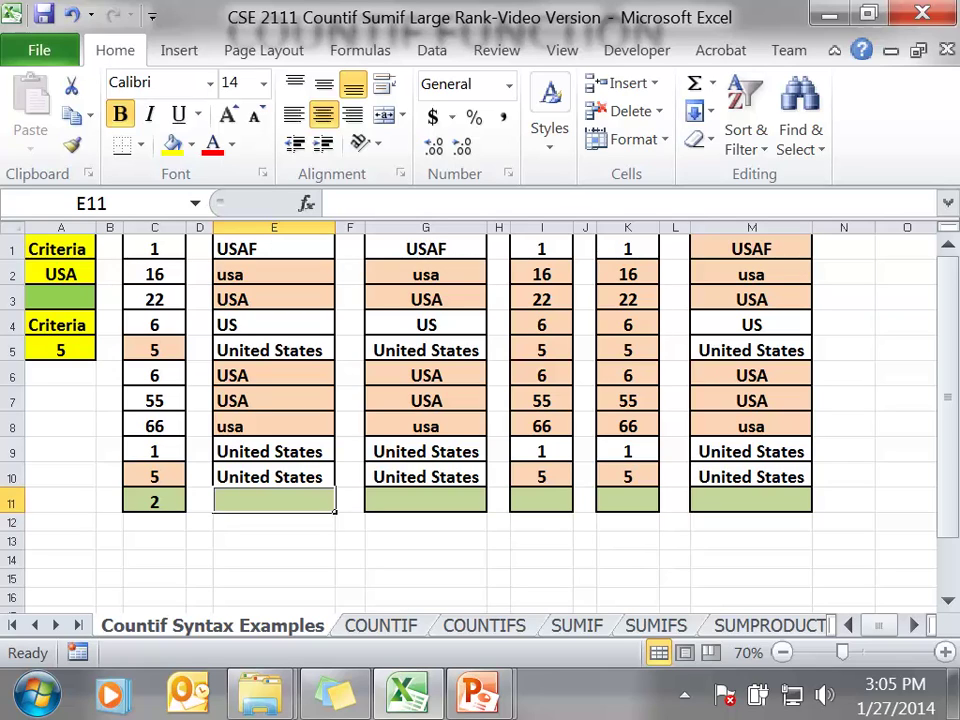
{"action": "type", "text": "=c"}
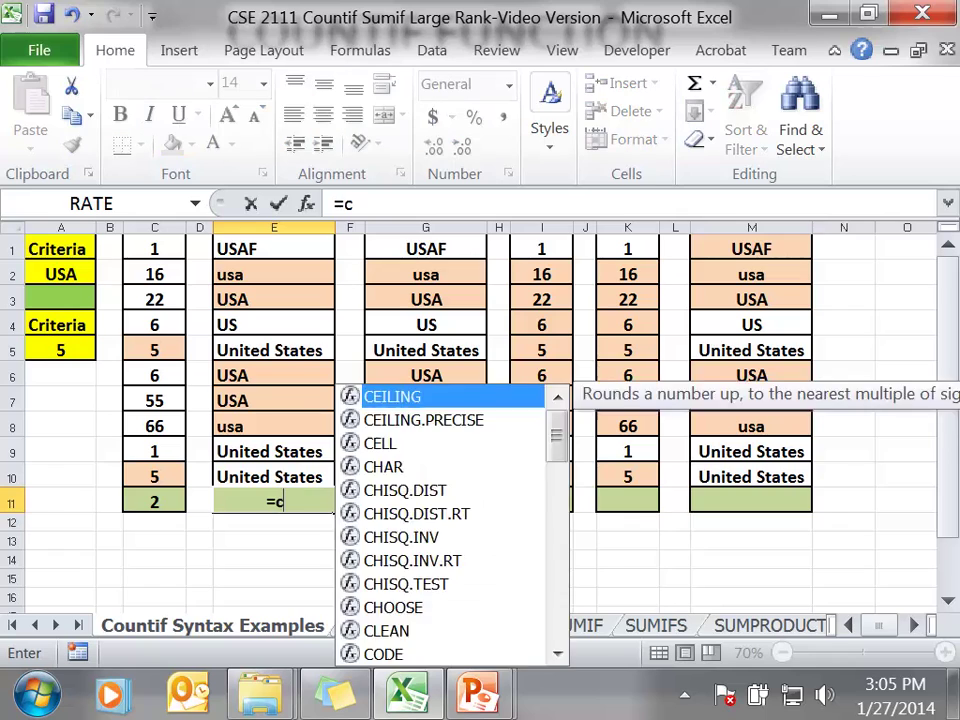
{"action": "type", "text": "ountif("}
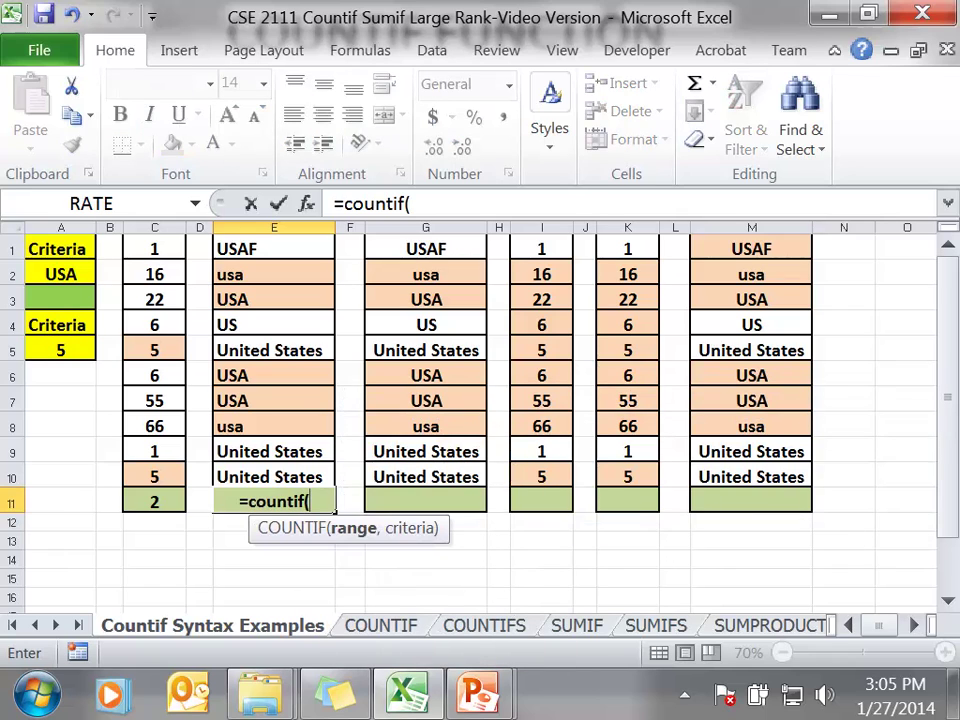
{"action": "left_click_drag", "start_coordinate": [273, 249], "coordinate": [300, 477]}
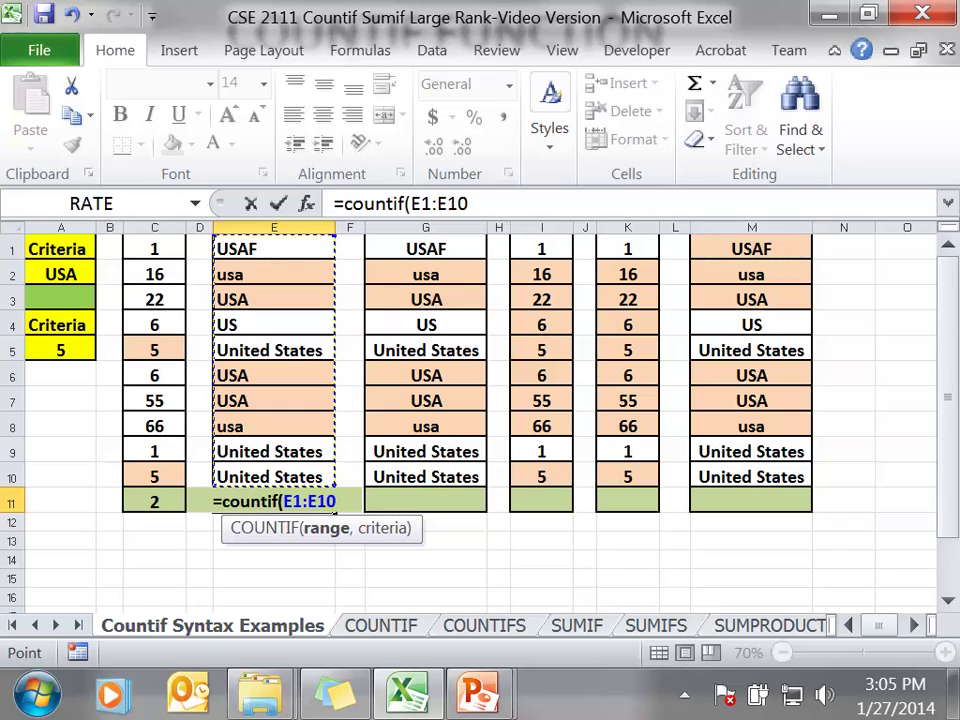
{"action": "type", "text": ",\"USA\""}
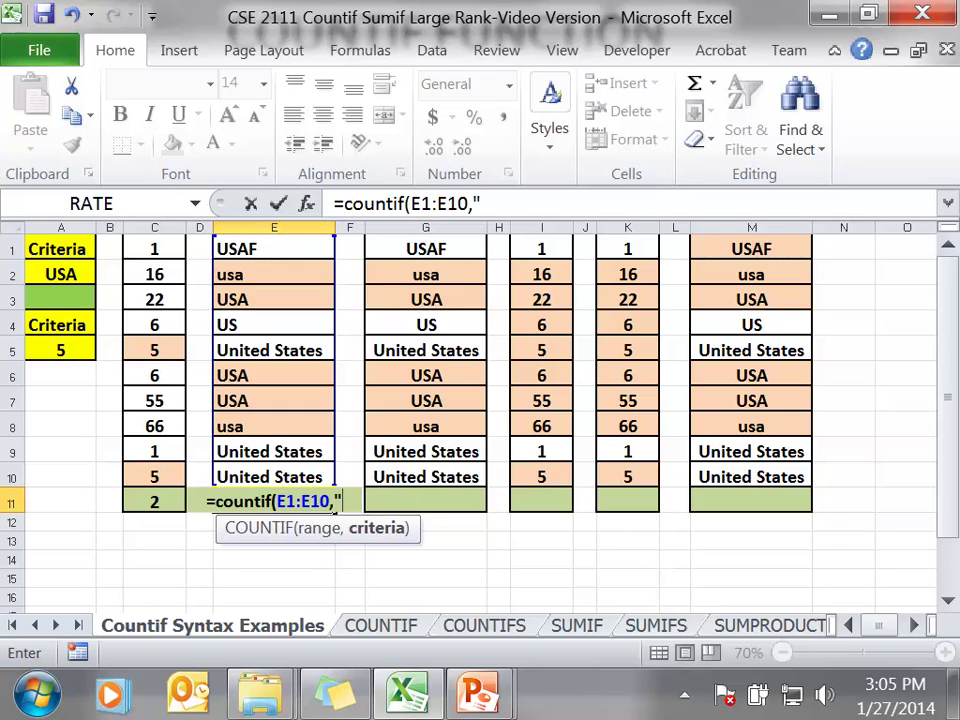
{"action": "type", "text": ")"}
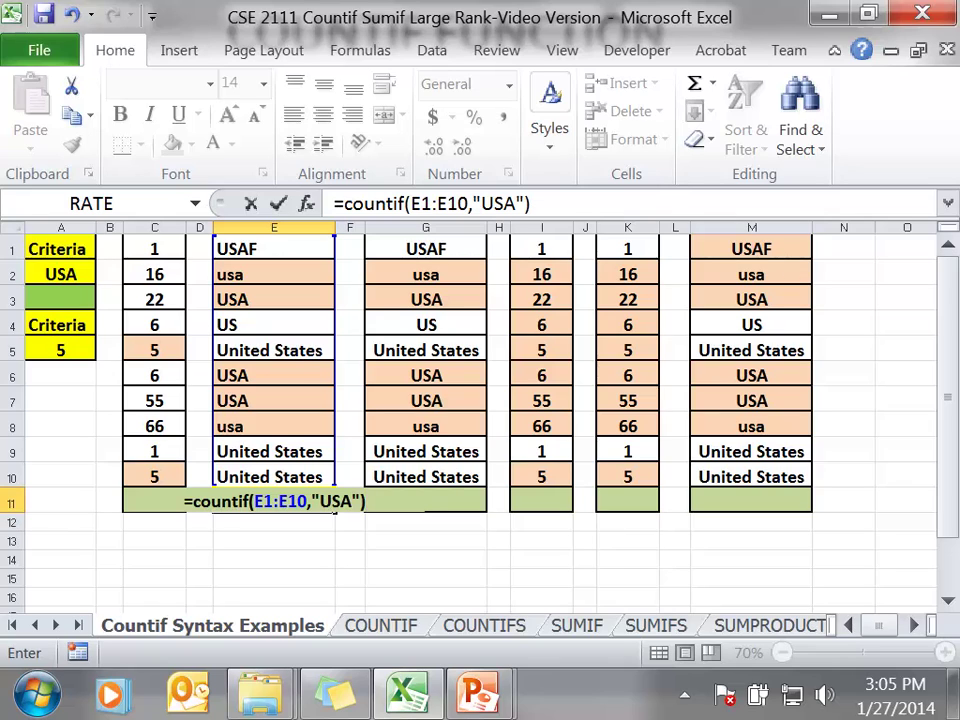
{"action": "key", "text": "Return"}
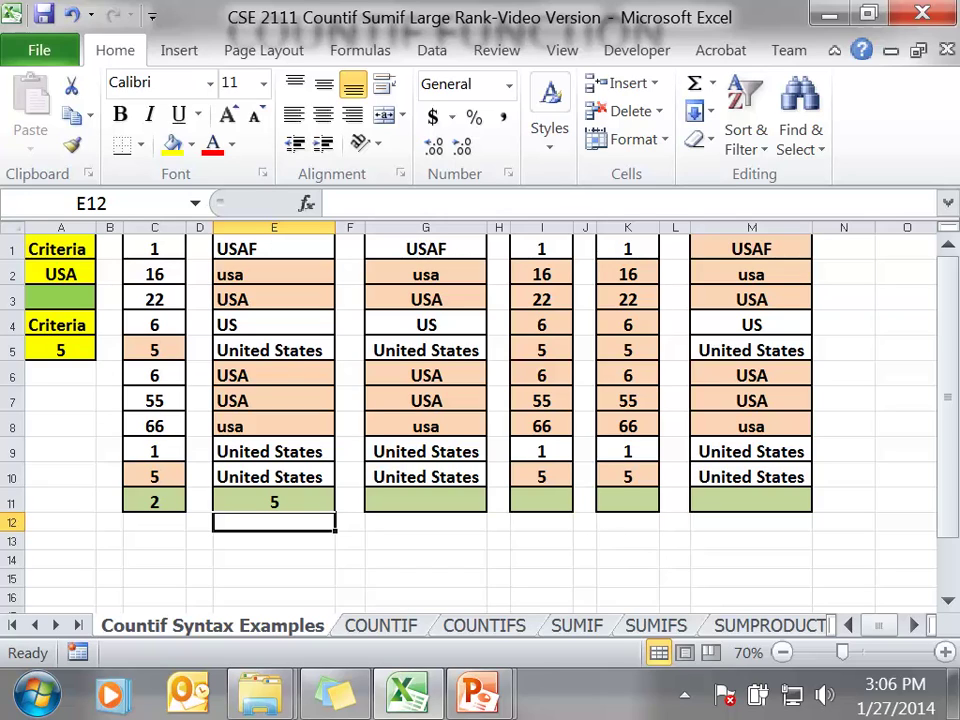
Enter =COUNTIF(G1:G10,A2) in G11, using the USA criterion cell A2.
{"action": "left_click", "coordinate": [425, 501]}
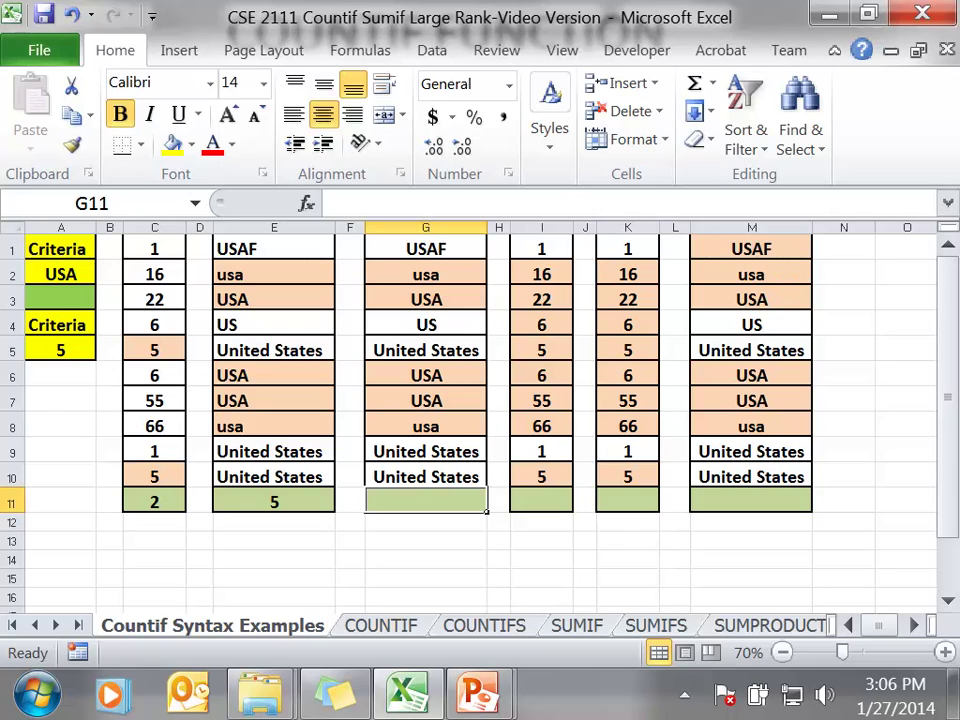
{"action": "left_click", "coordinate": [60, 476]}
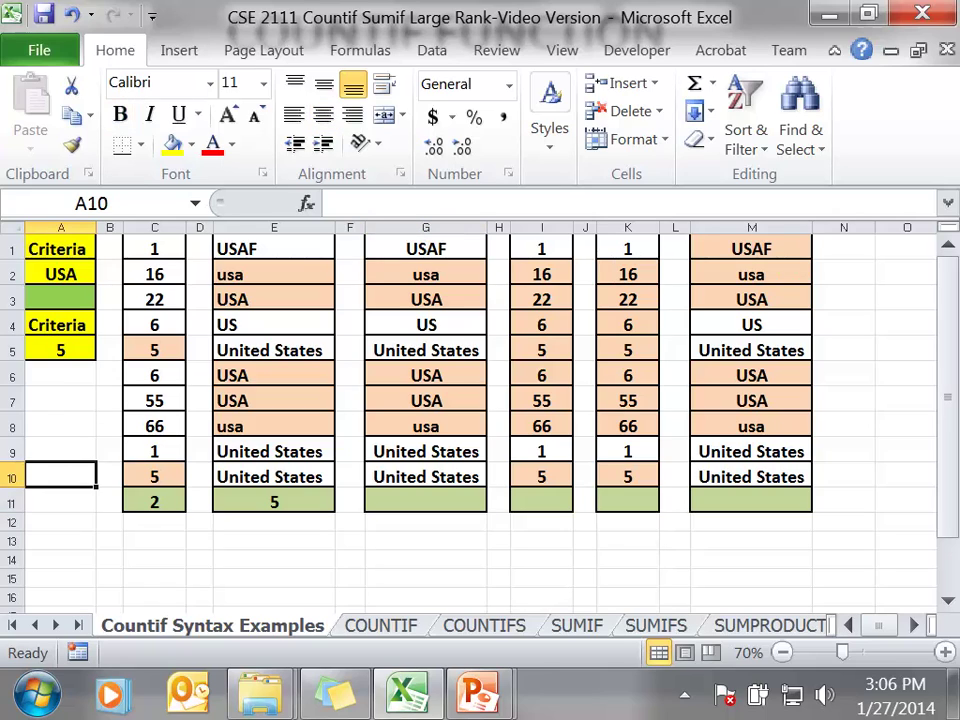
{"action": "left_click", "coordinate": [60, 274]}
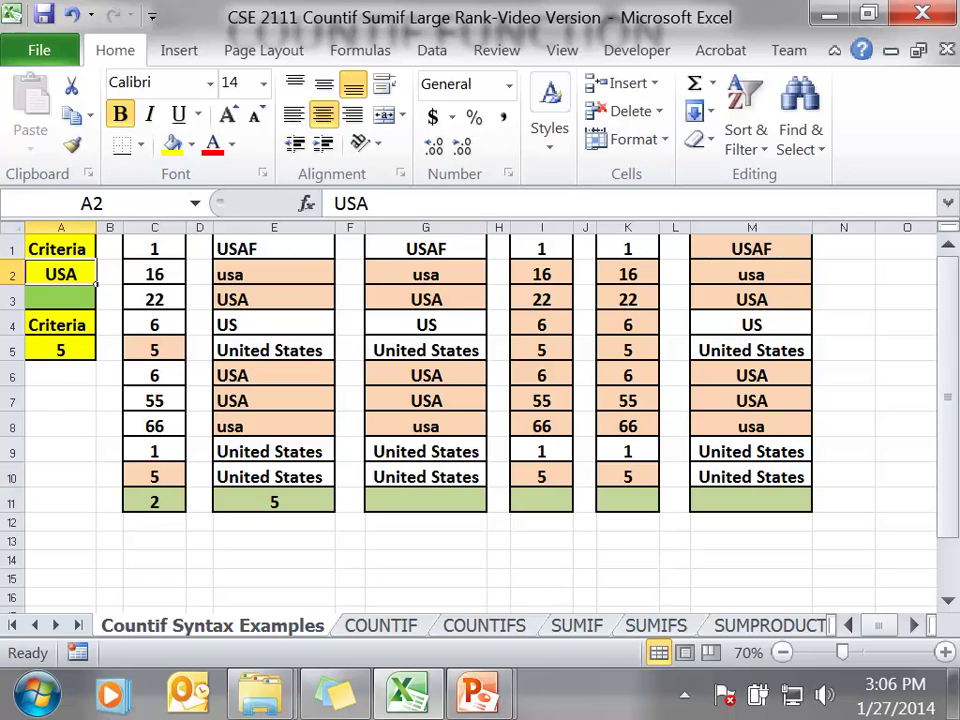
{"action": "left_click", "coordinate": [425, 501]}
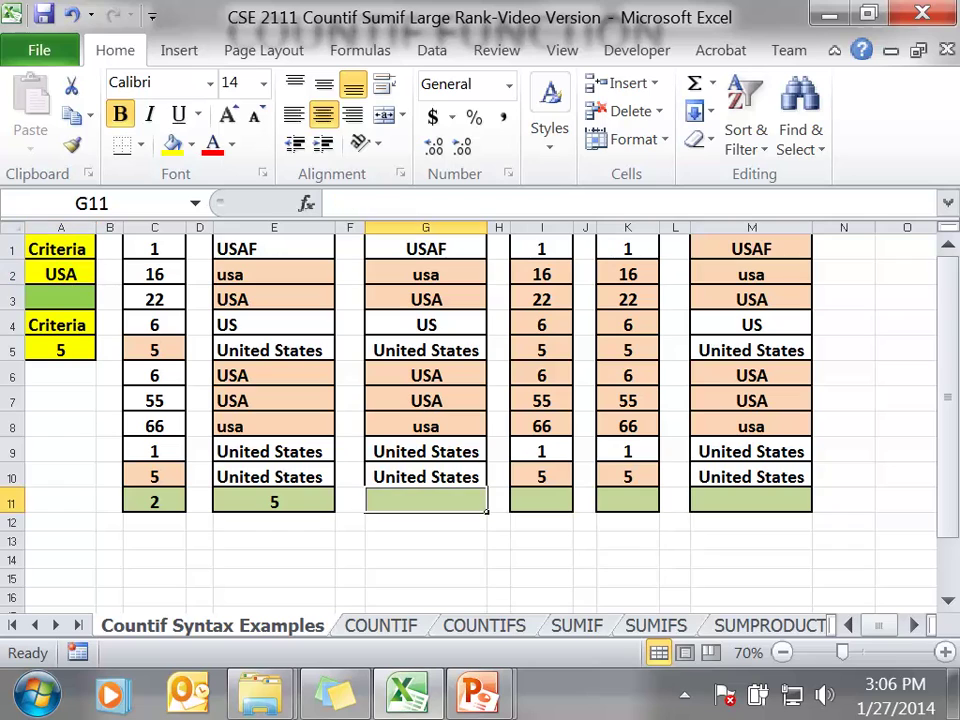
{"action": "type", "text": "=counti"}
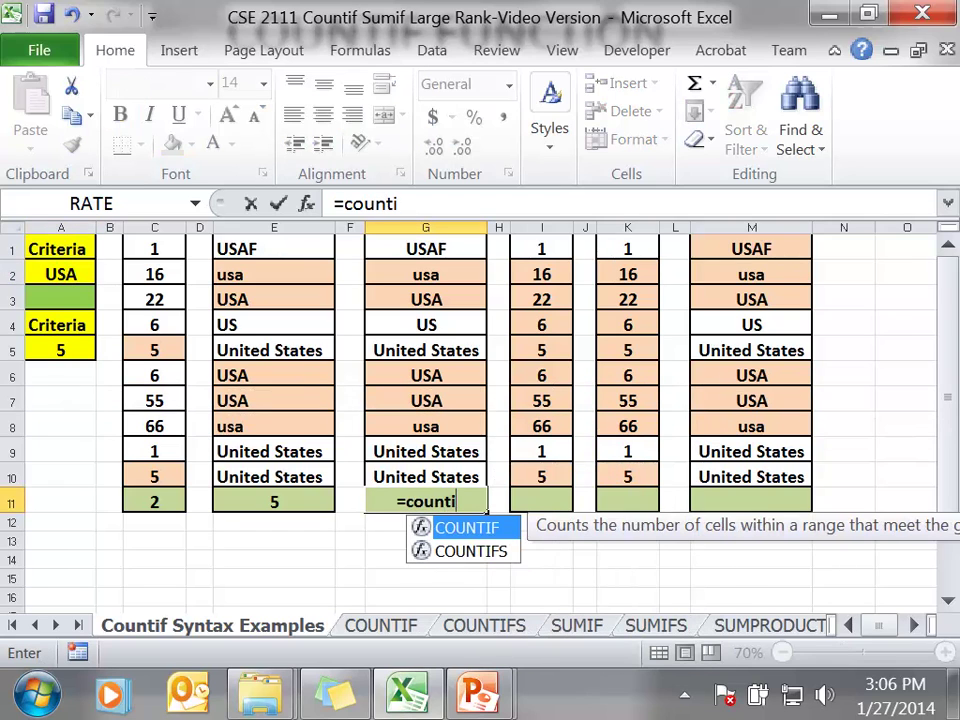
{"action": "type", "text": "f("}
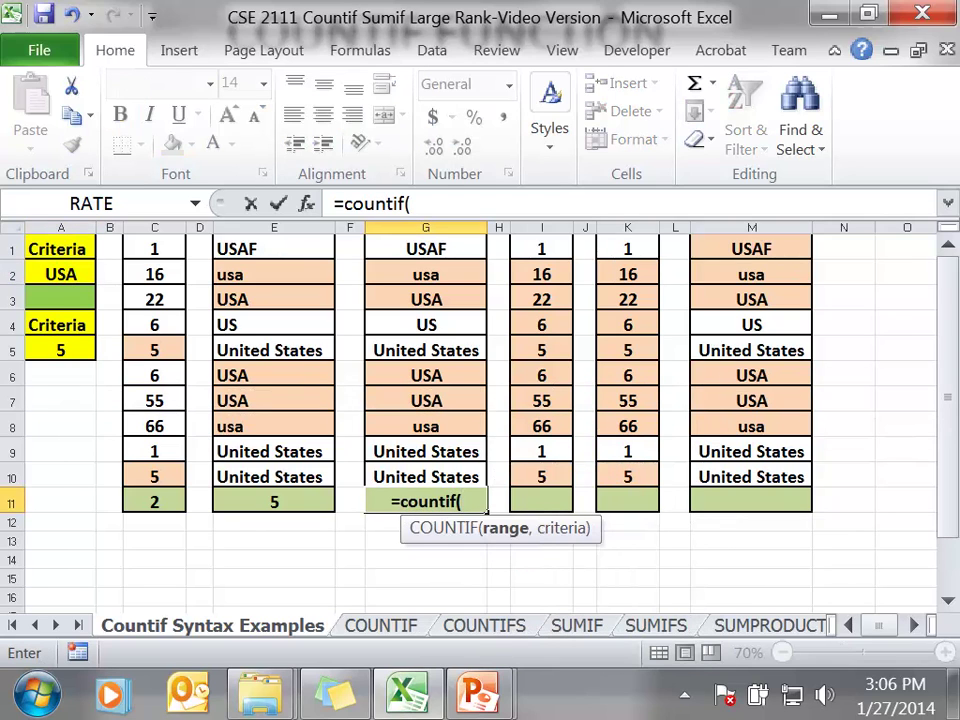
{"action": "left_click_drag", "start_coordinate": [425, 249], "coordinate": [425, 477]}
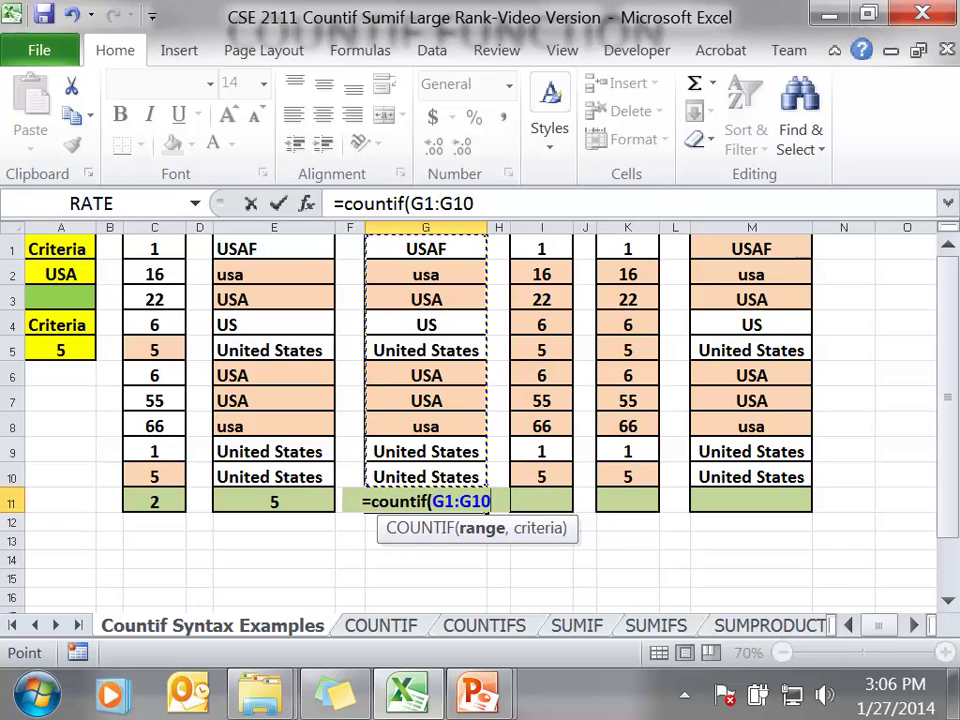
{"action": "type", "text": ","}
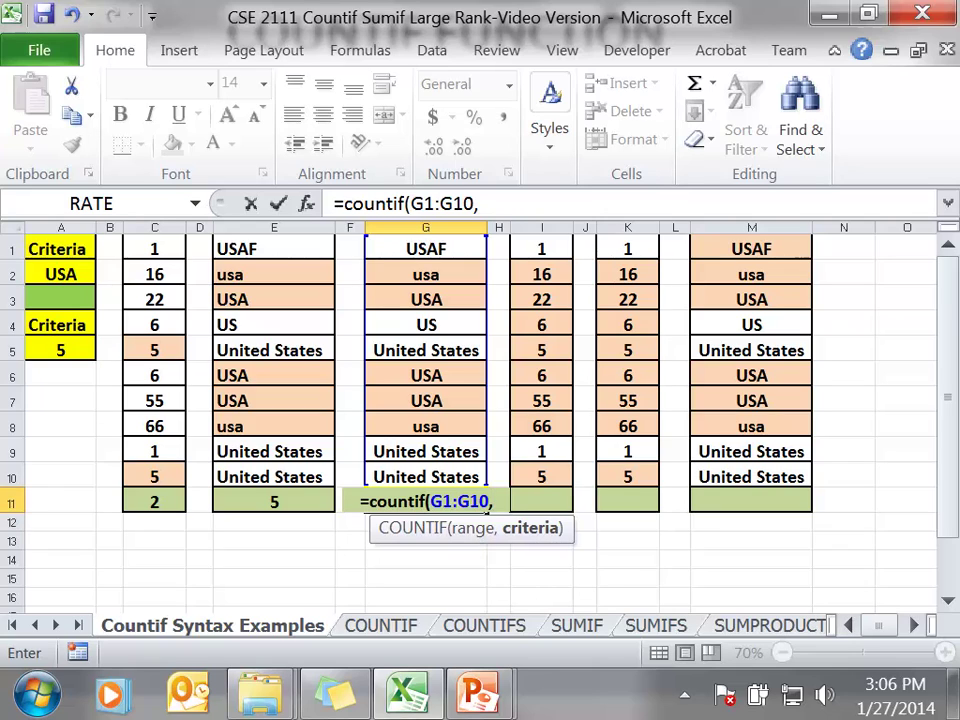
{"action": "left_click", "coordinate": [60, 274]}
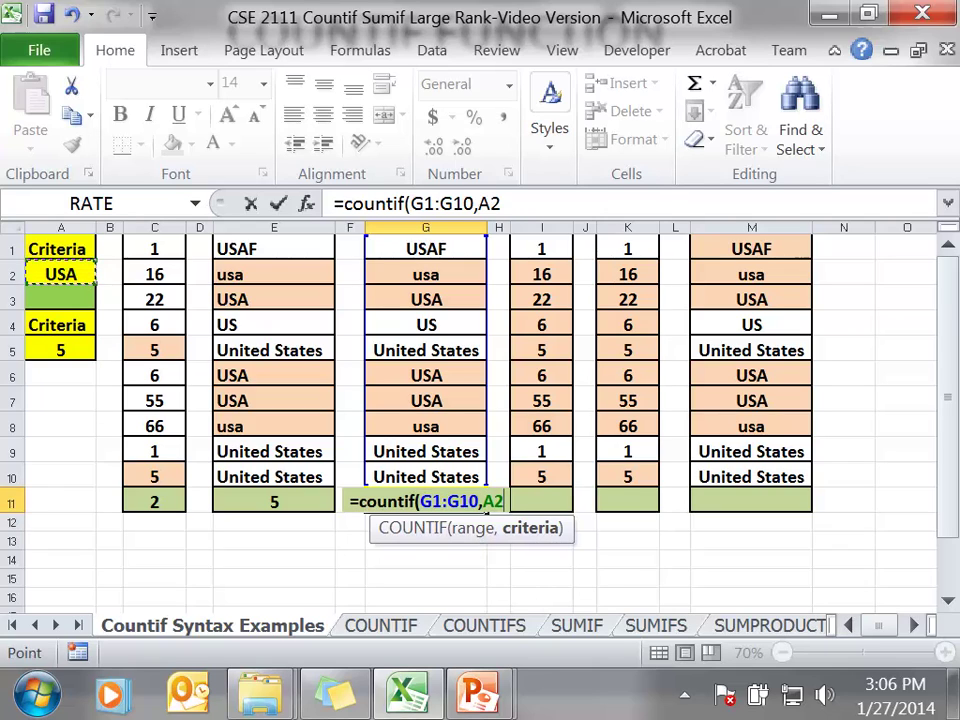
{"action": "type", "text": ")"}
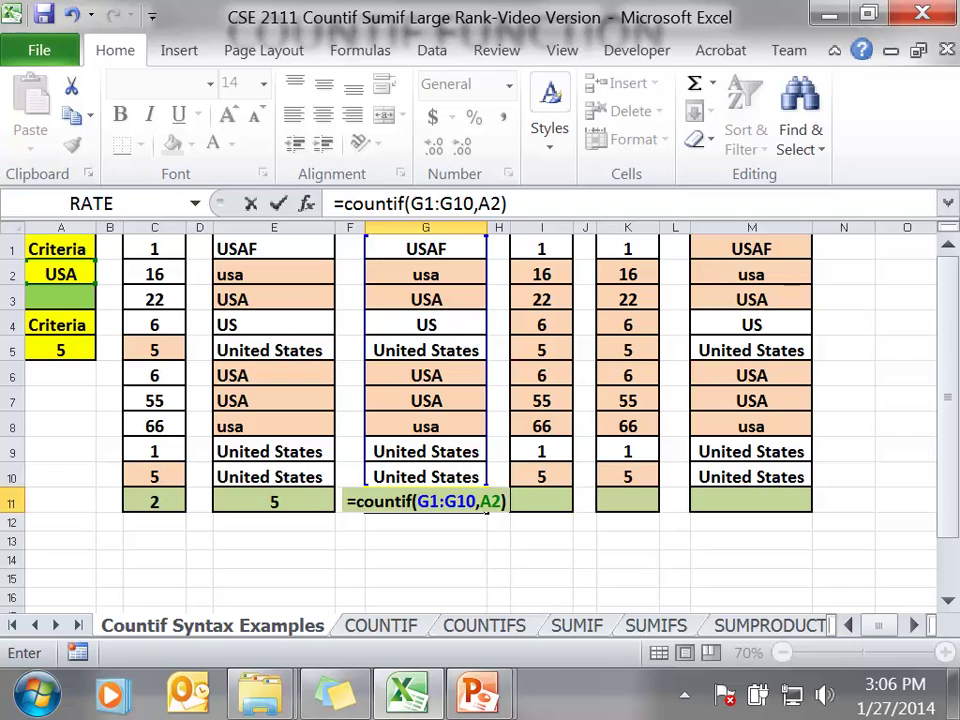
{"action": "key", "text": "Return"}
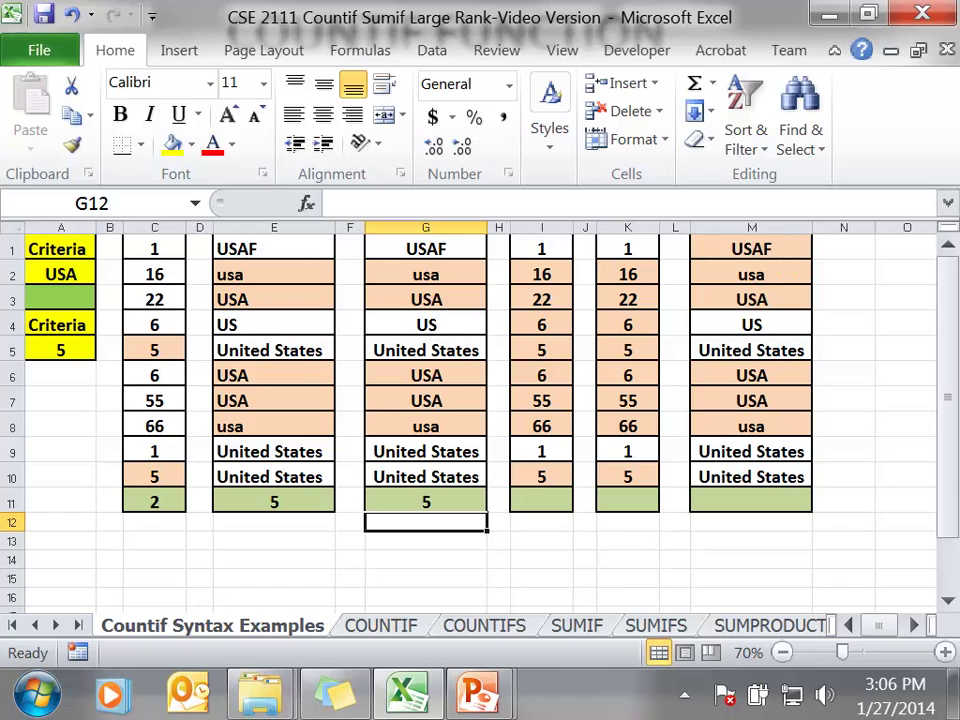
Enter =COUNTIF(I1:I10,">=5") in I11 to count values of at least 5.
{"action": "left_click", "coordinate": [541, 501]}
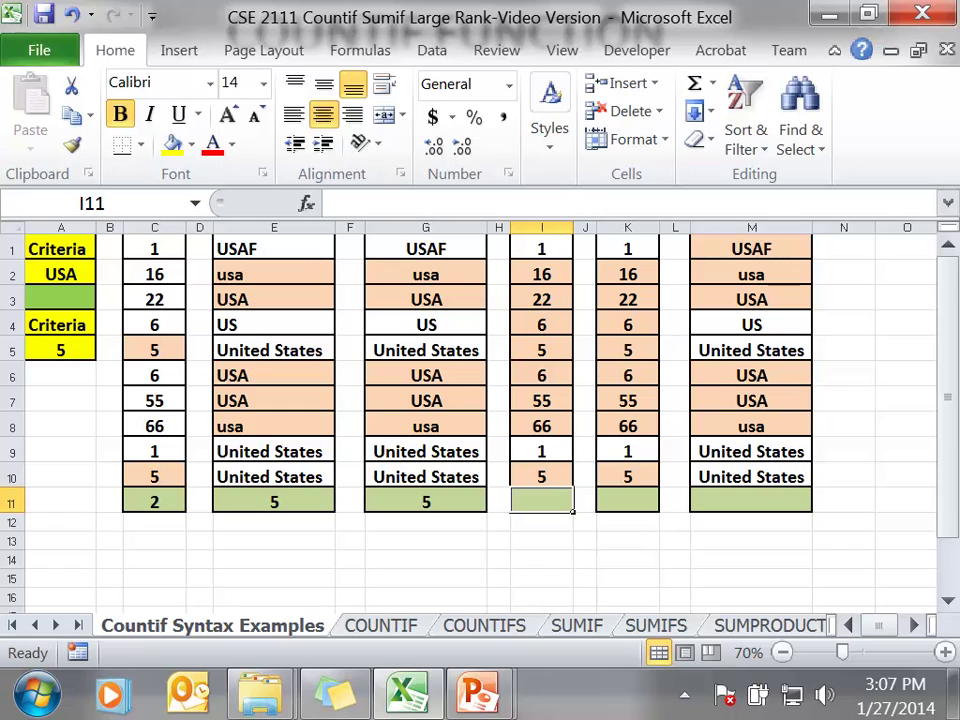
{"action": "type", "text": "=c"}
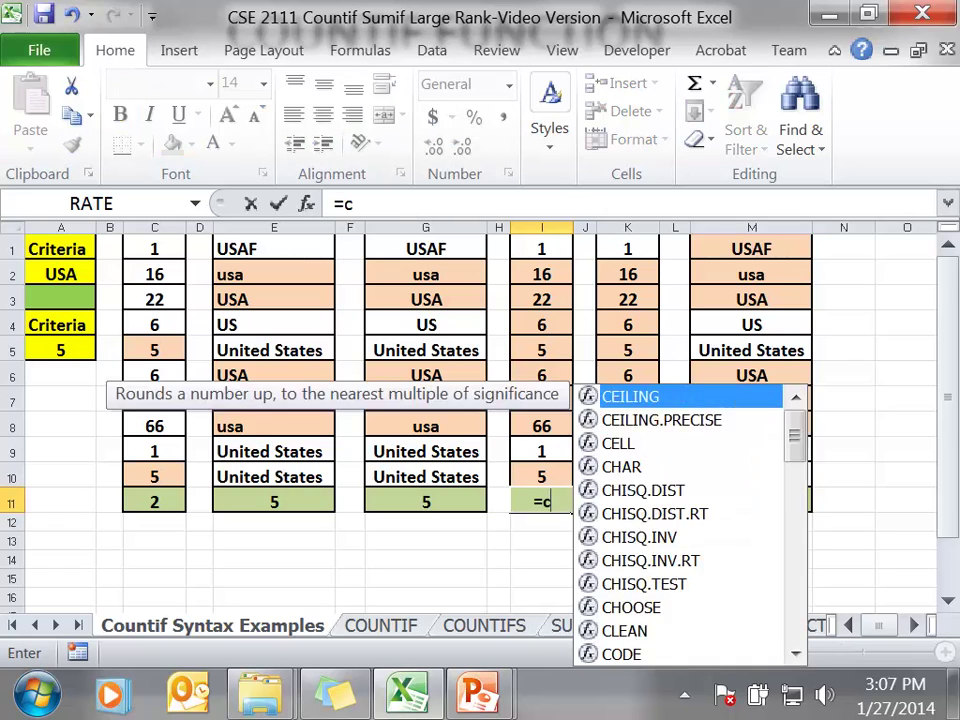
{"action": "type", "text": "ountif("}
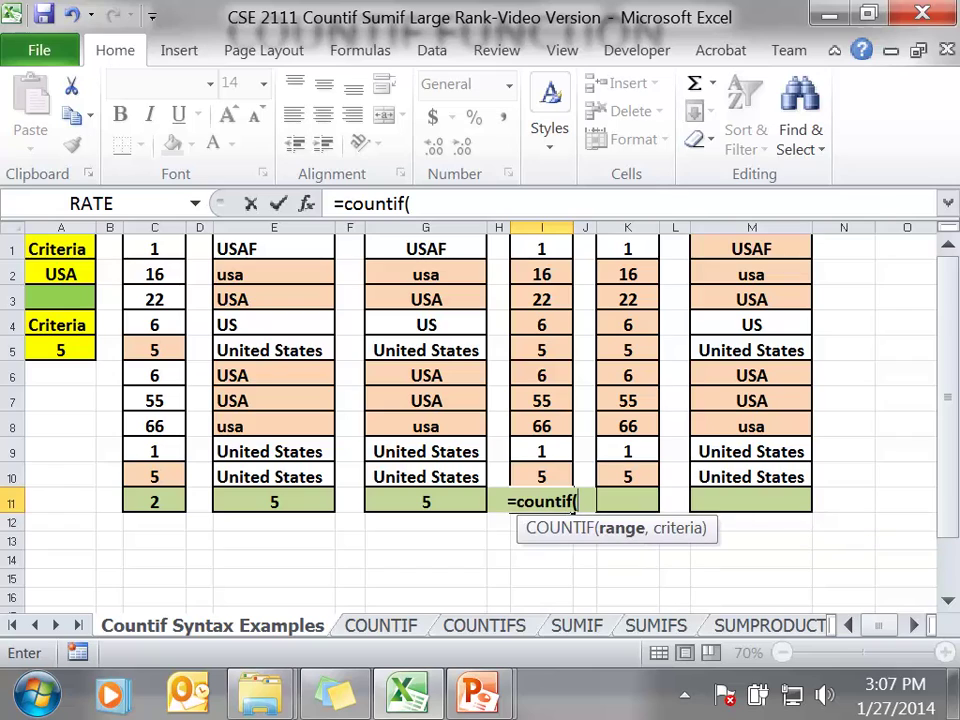
{"action": "left_click_drag", "start_coordinate": [541, 249], "coordinate": [570, 482]}
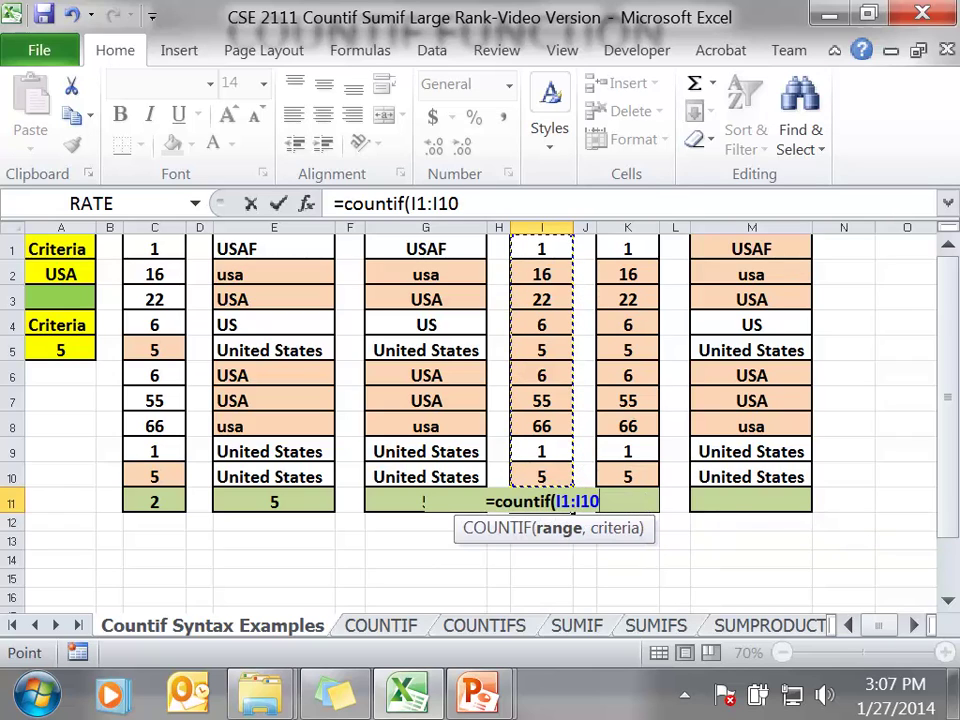
{"action": "type", "text": ","}
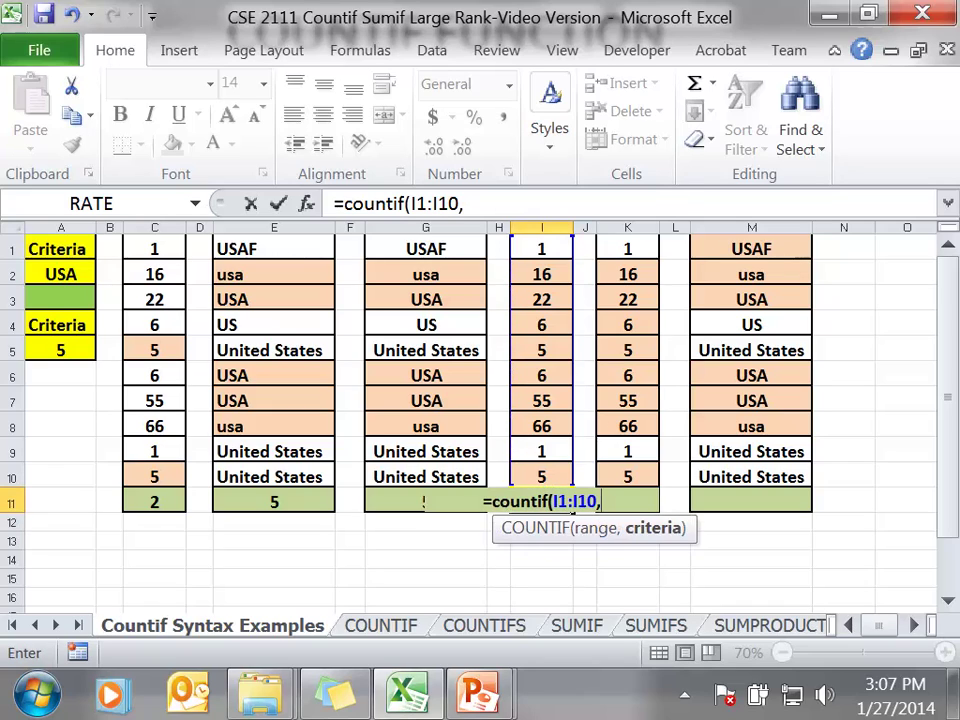
{"action": "type", "text": "\""}
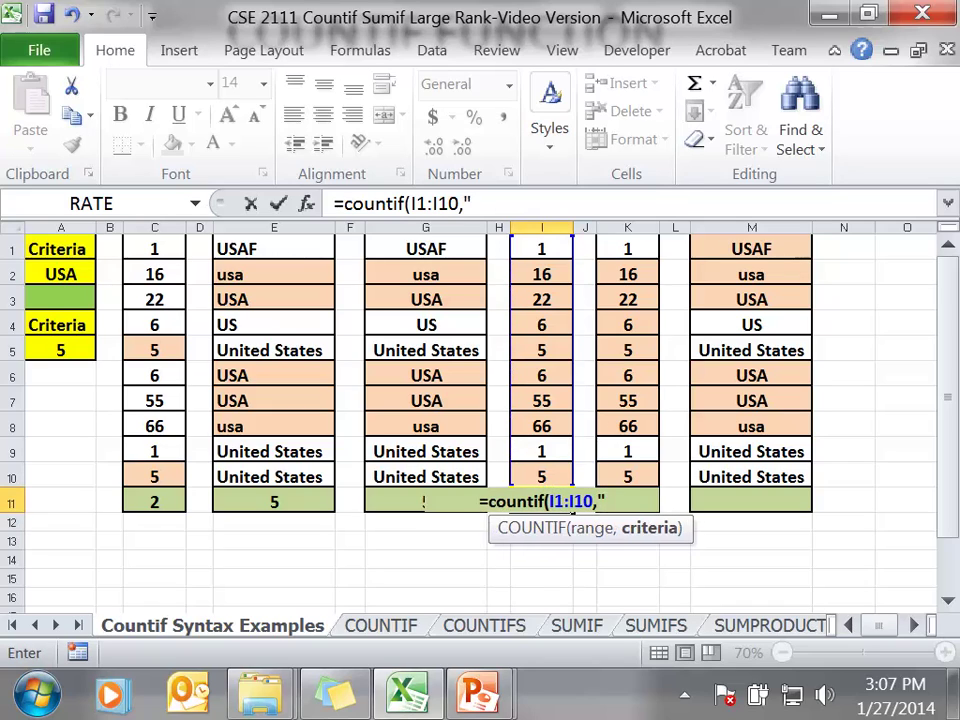
{"action": "type", "text": ">=5"}
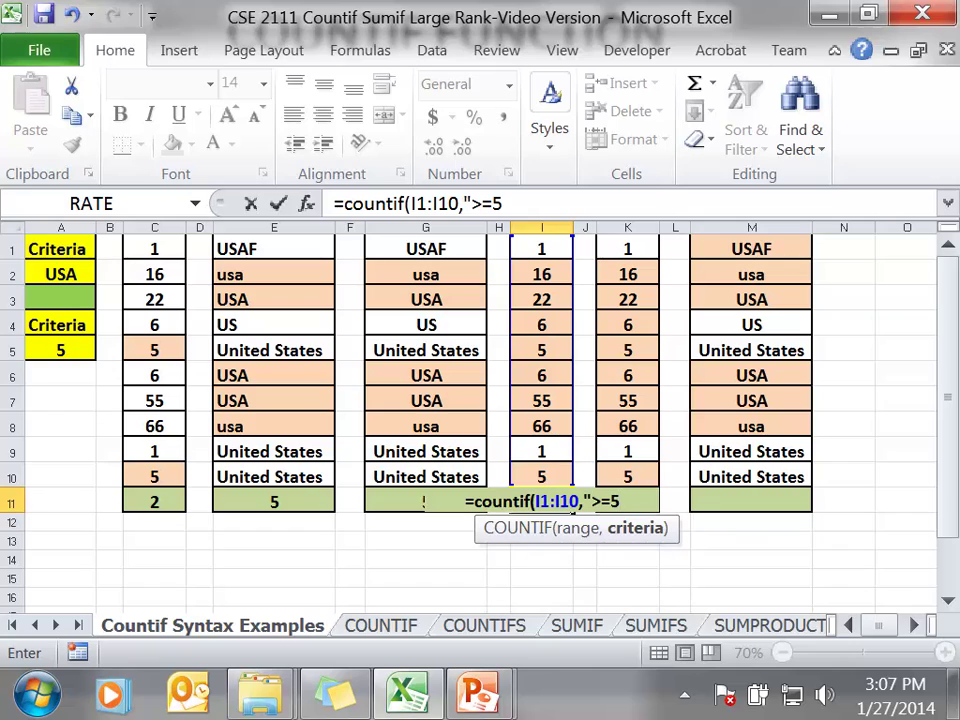
{"action": "type", "text": "\")"}
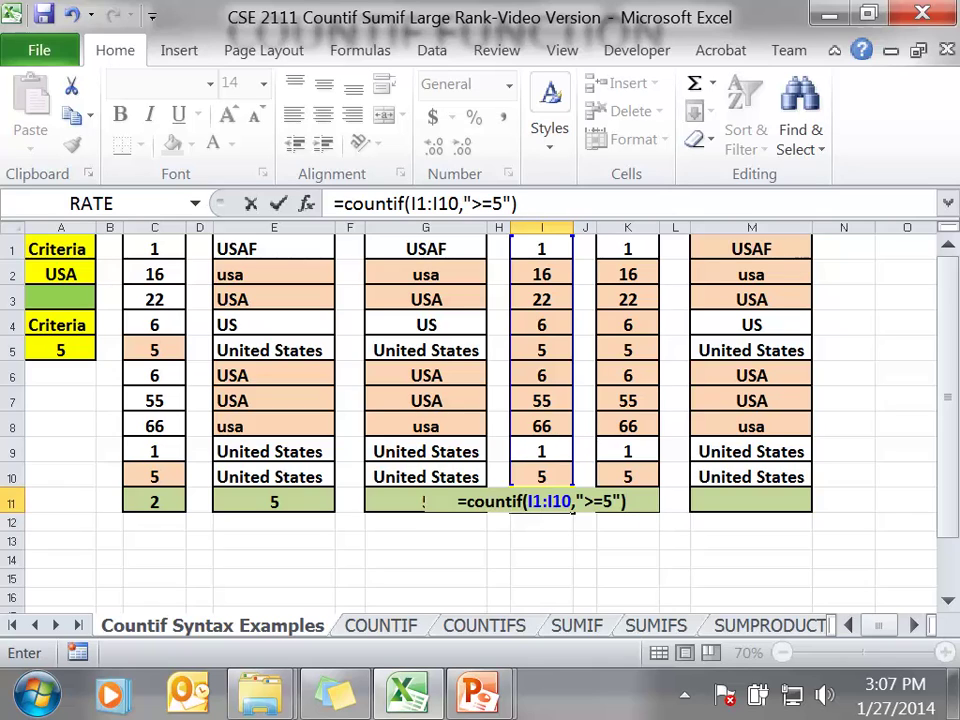
{"action": "key", "text": "Return"}
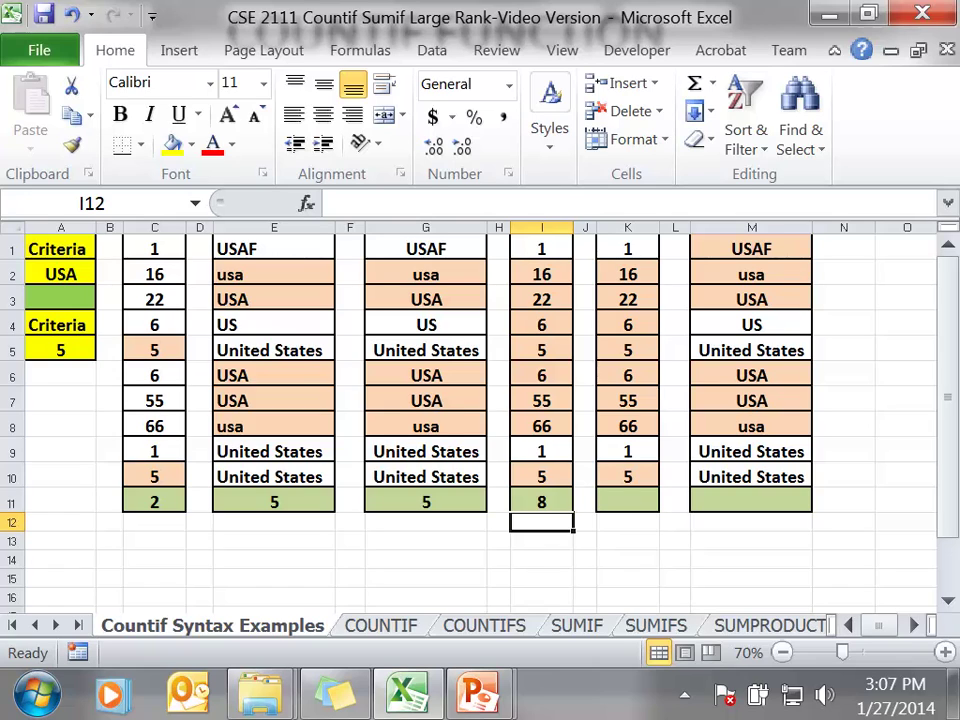
{"action": "left_click", "coordinate": [628, 501]}
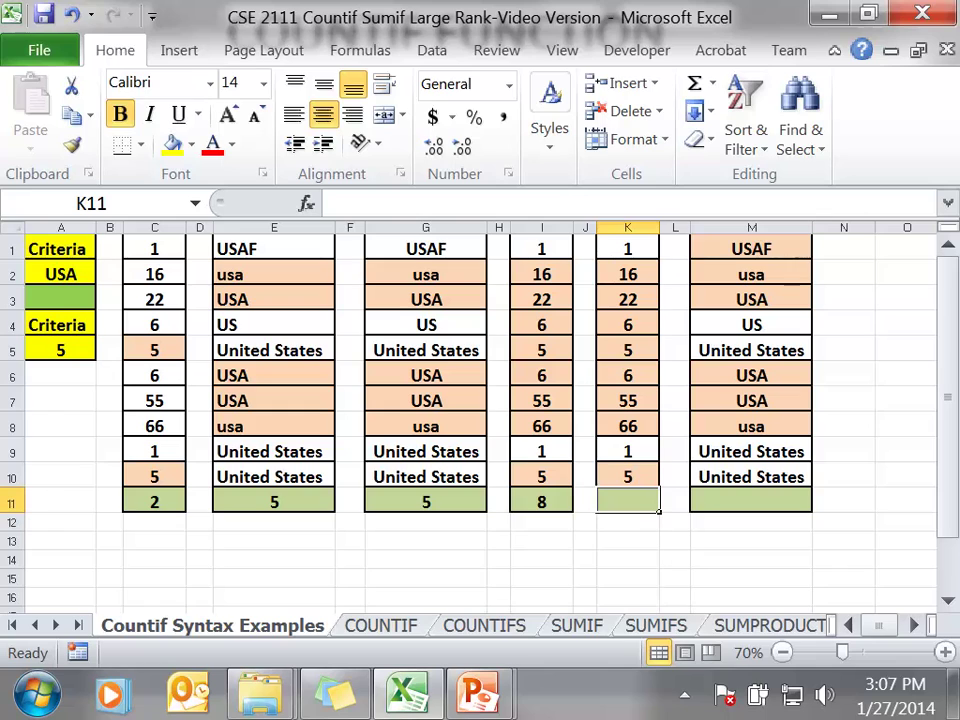
Enter =COUNTIF(K1:K10,">="&A5) in K11, combining the operator with criterion cell A5.
{"action": "type", "text": "=countif"}
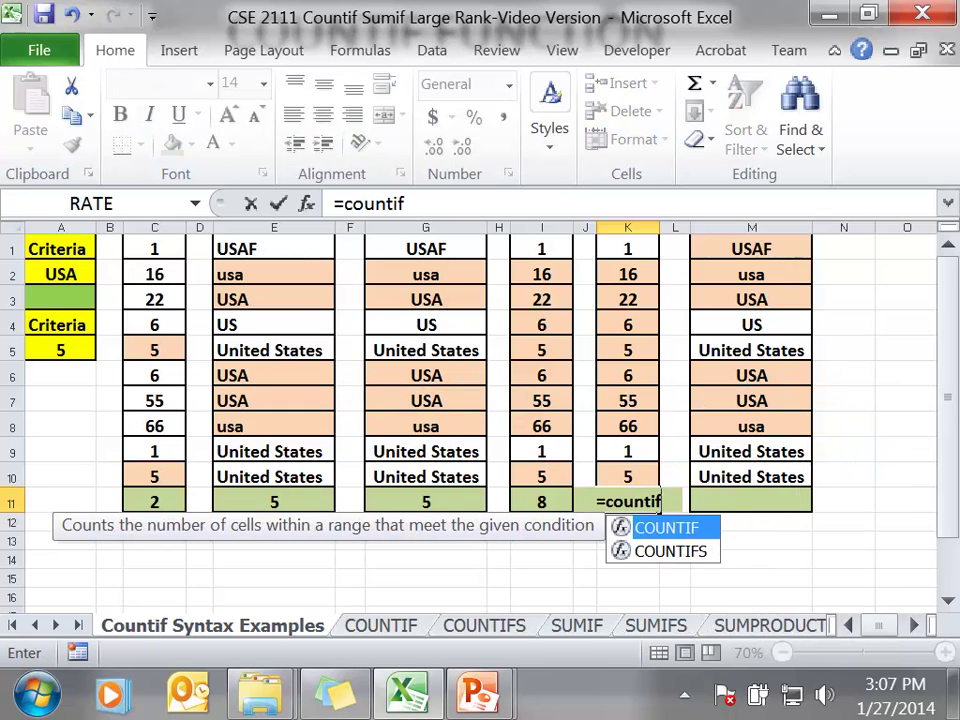
{"action": "type", "text": "("}
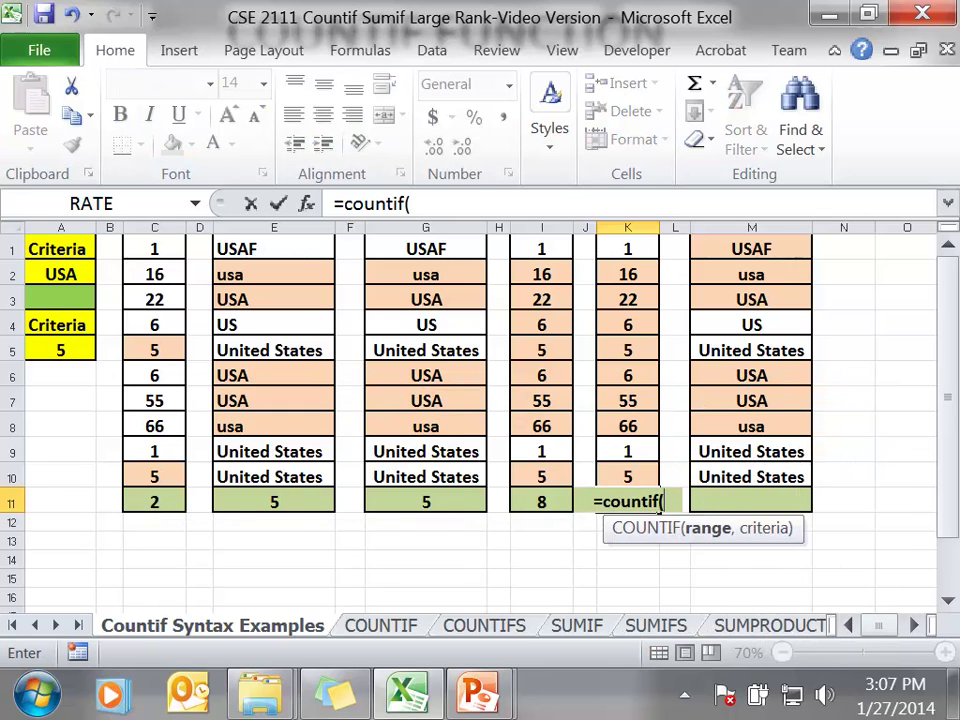
{"action": "key", "text": "ctrl+Up"}
{"action": "key", "text": "shift+Down"}
{"action": "key", "text": "shift+Down"}
{"action": "key", "text": "shift+Down"}
{"action": "key", "text": "shift+Down"}
{"action": "key", "text": "shift+Down"}
{"action": "key", "text": "shift+Down"}
{"action": "key", "text": "shift+Down"}
{"action": "key", "text": "shift+Down"}
{"action": "key", "text": "shift+Down"}
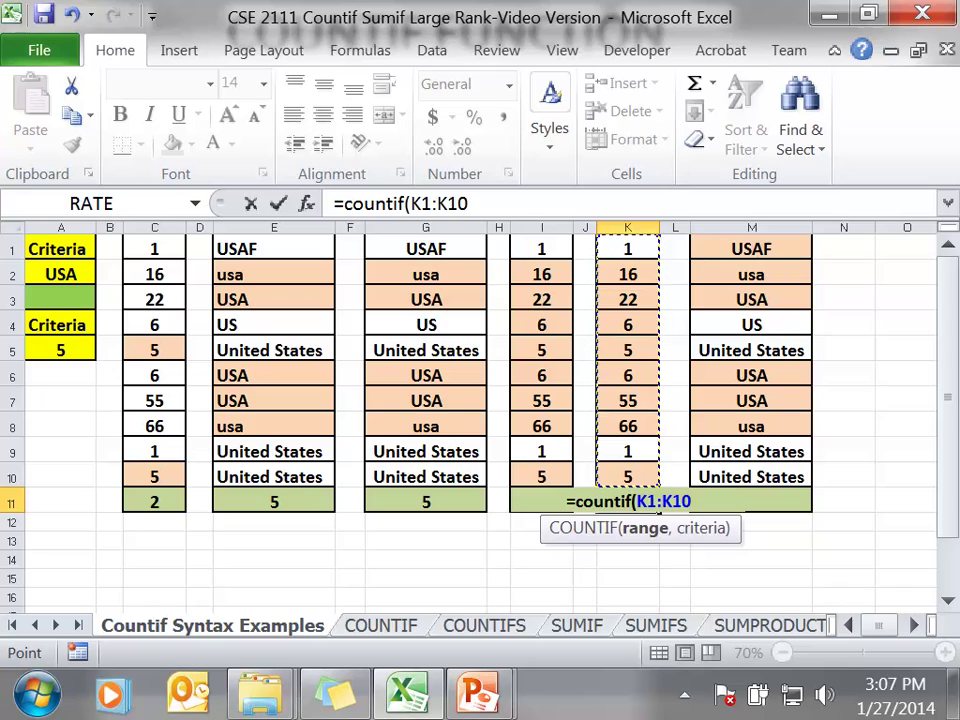
{"action": "type", "text": ","}
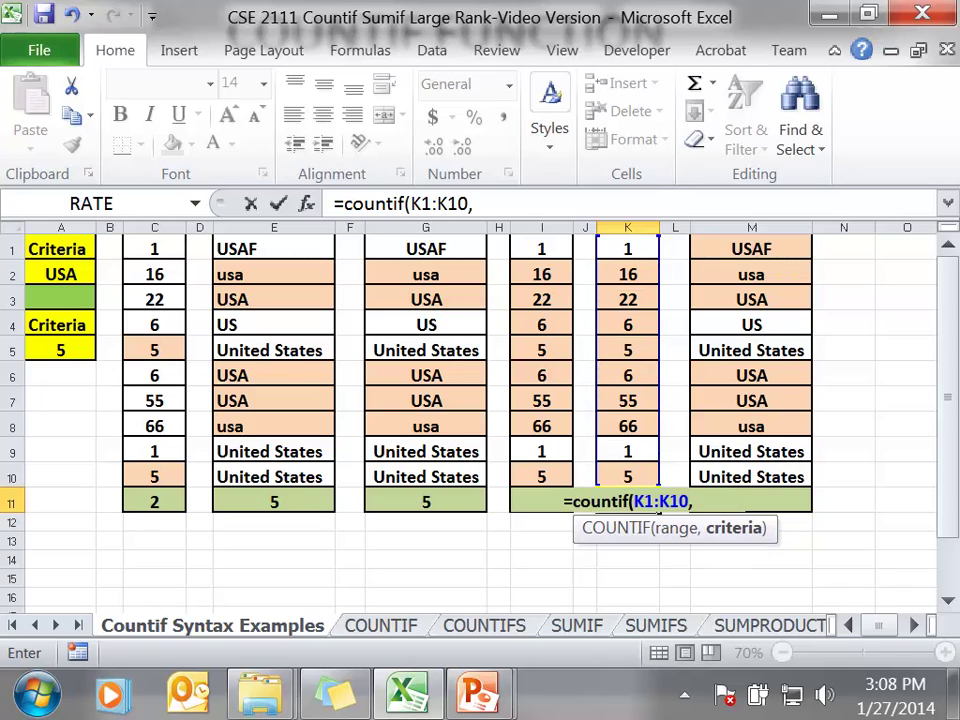
{"action": "type", "text": "\">+"}
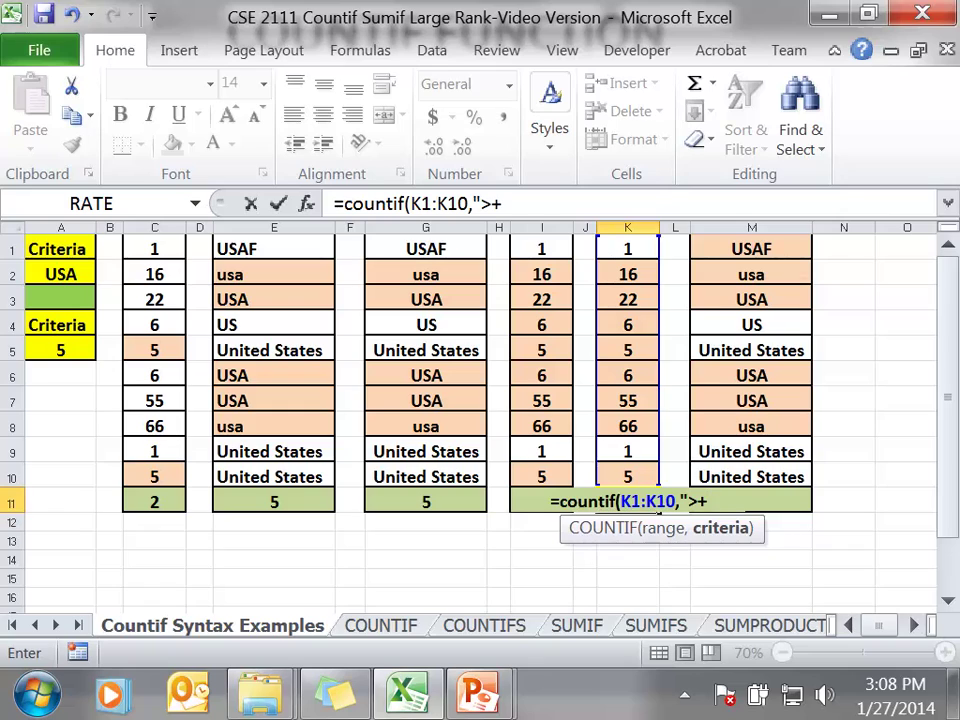
{"action": "key", "text": "BackSpace"}
{"action": "type", "text": "=\""}
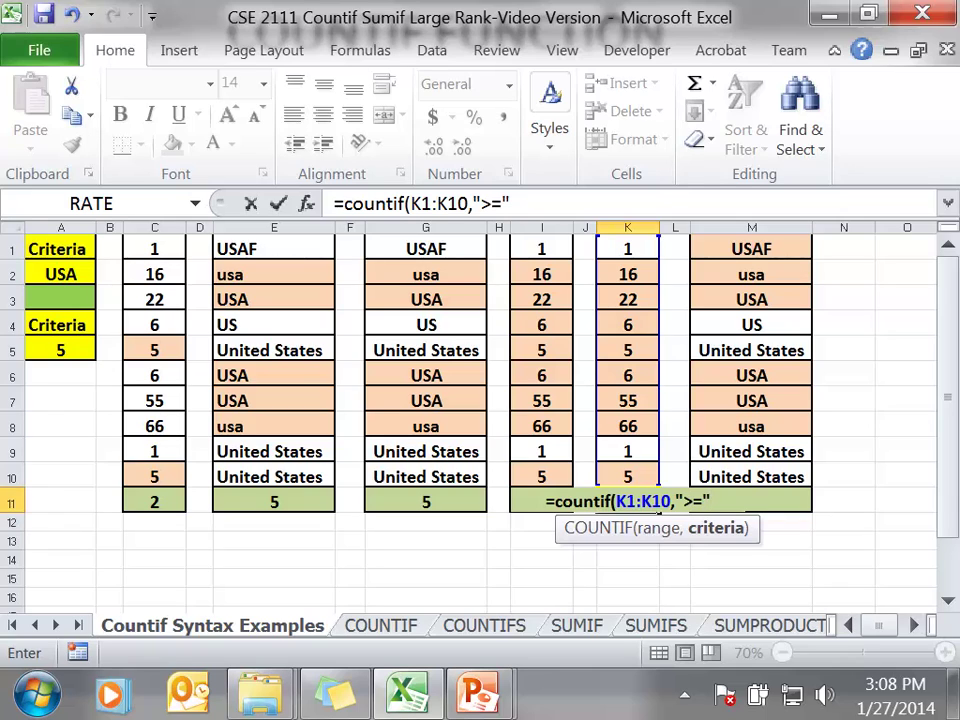
{"action": "type", "text": "&"}
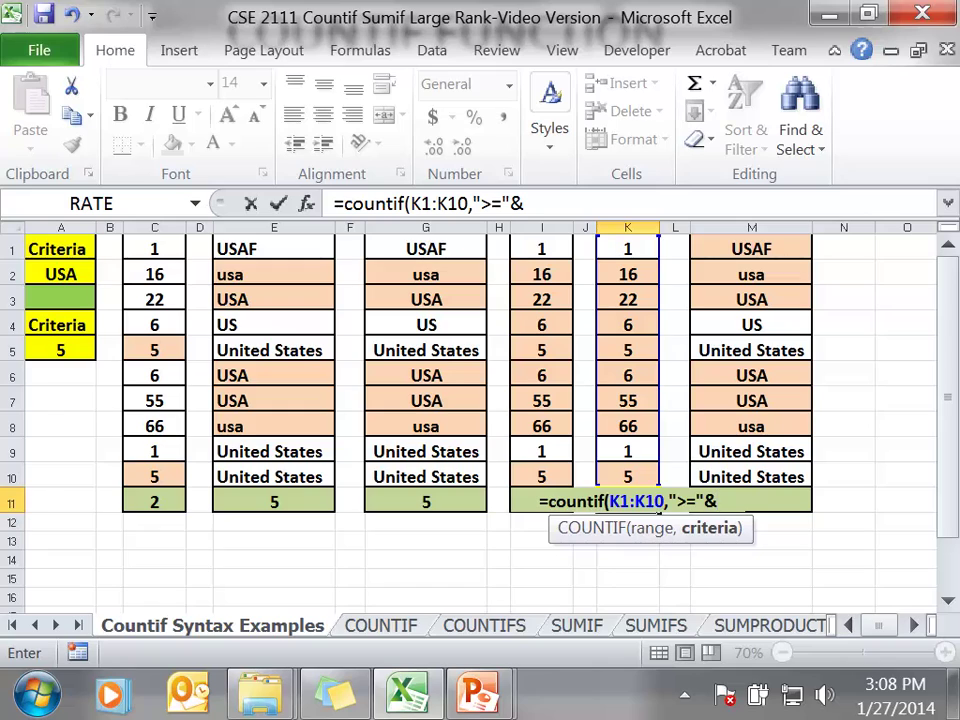
{"action": "left_click", "coordinate": [60, 350]}
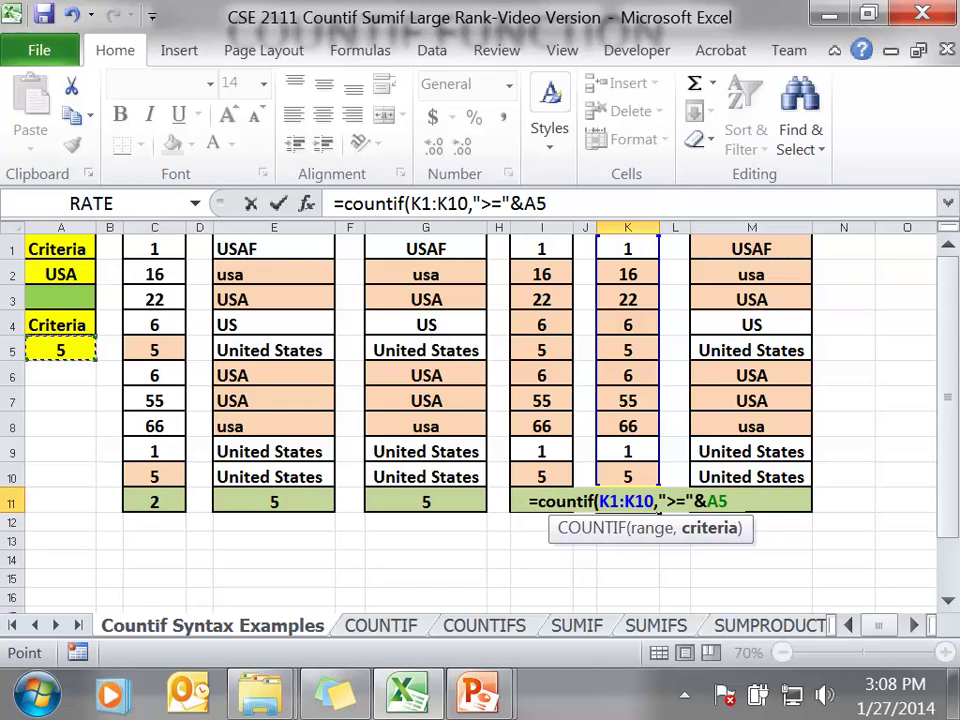
{"action": "type", "text": ")"}
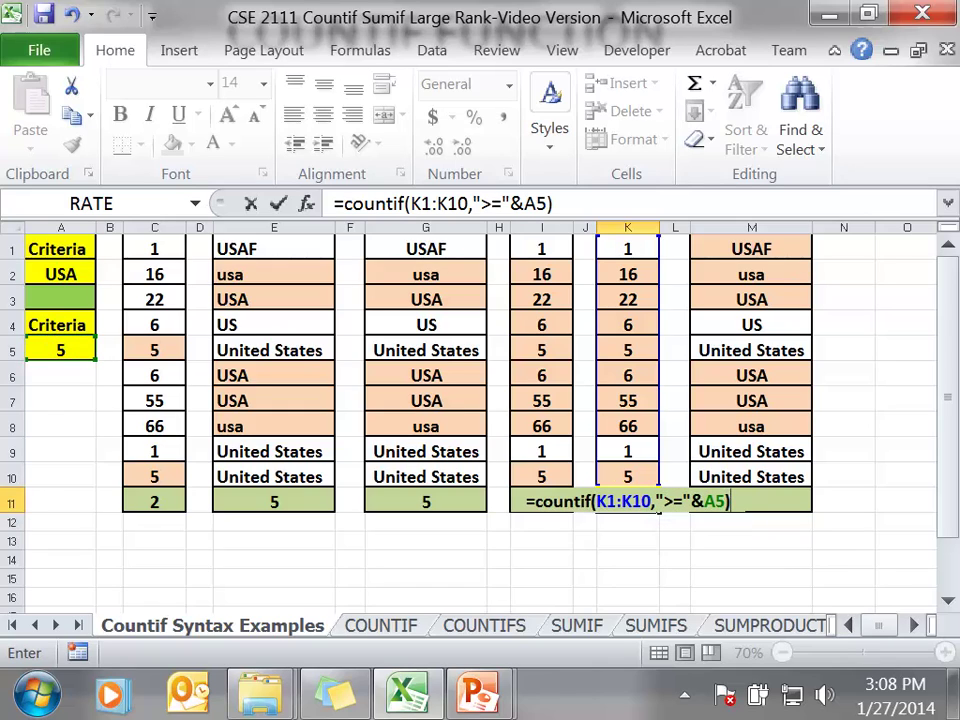
{"action": "key", "text": "Return"}
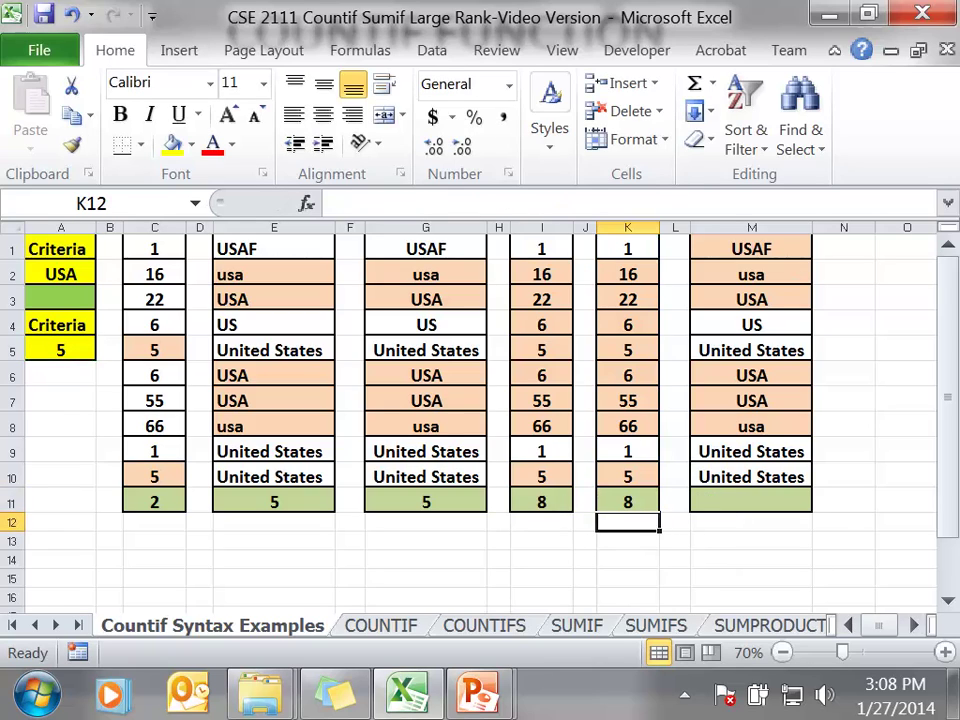
{"action": "left_click", "coordinate": [628, 501]}
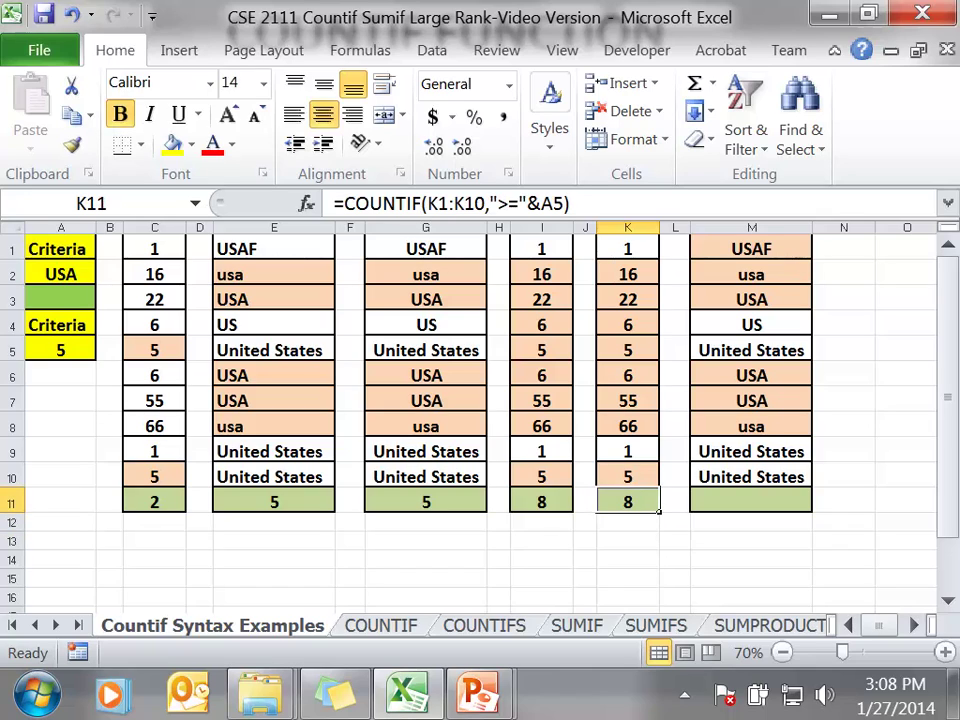
{"action": "left_click", "coordinate": [751, 540]}
{"action": "left_click", "coordinate": [751, 501]}
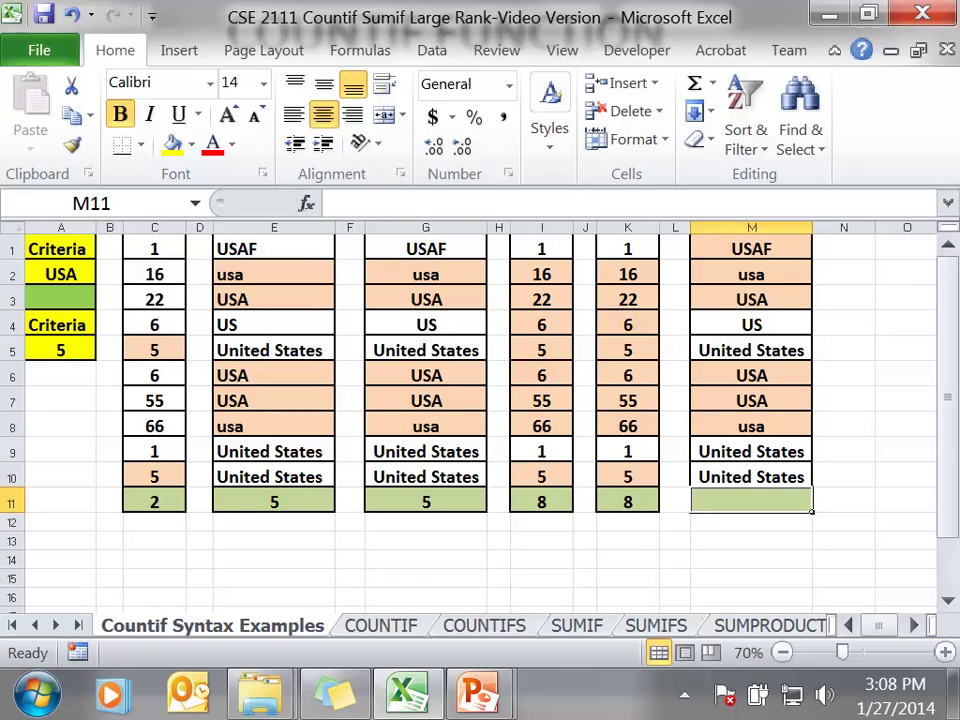
Enter =COUNTIF(M1:M10,"USA*") in M11 to count entries starting with USA, then review it.
{"action": "type", "text": "=coun"}
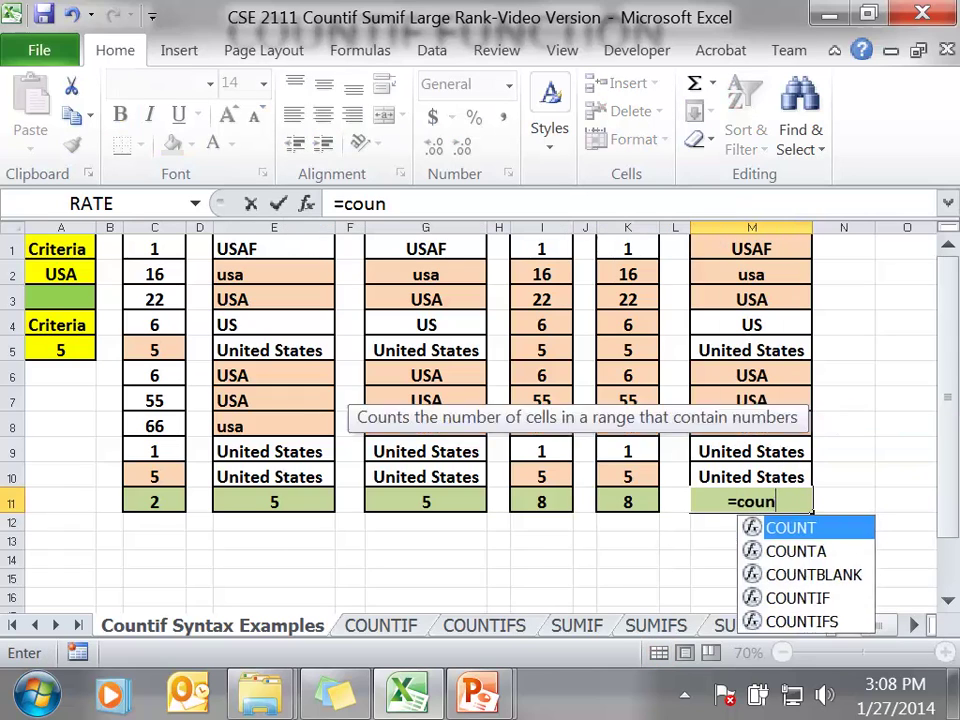
{"action": "type", "text": "tif("}
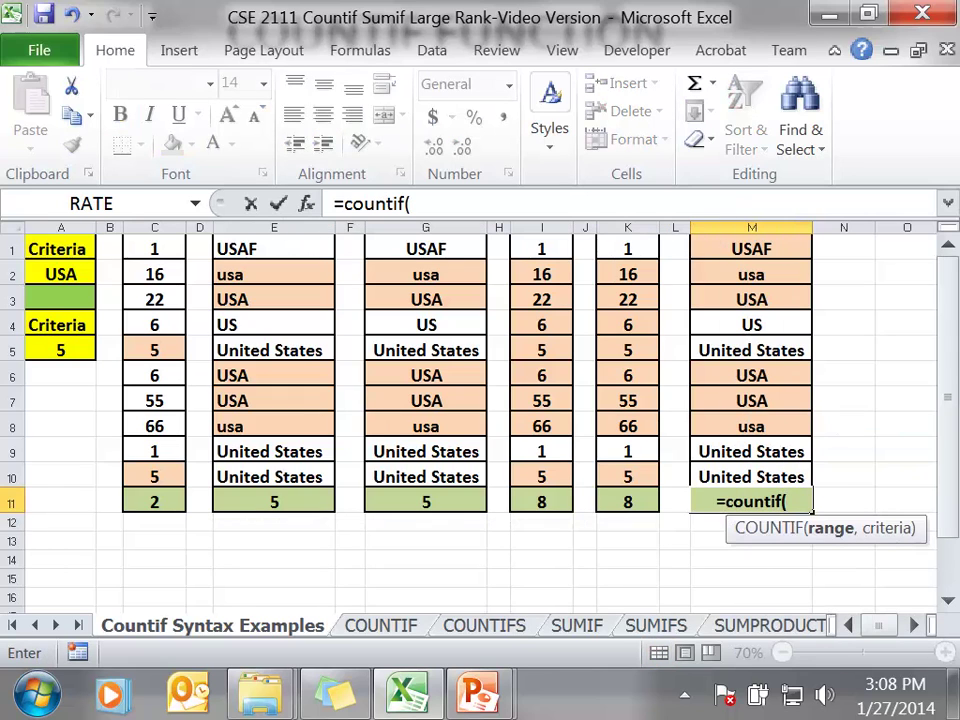
{"action": "left_click_drag", "start_coordinate": [751, 249], "coordinate": [752, 477]}
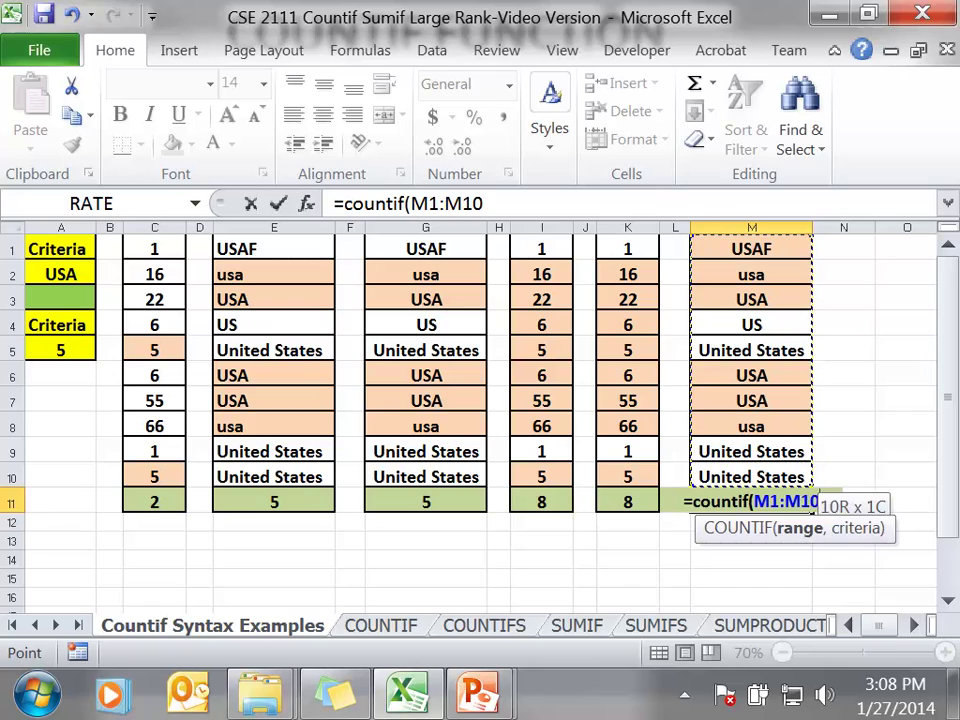
{"action": "type", "text": ","}
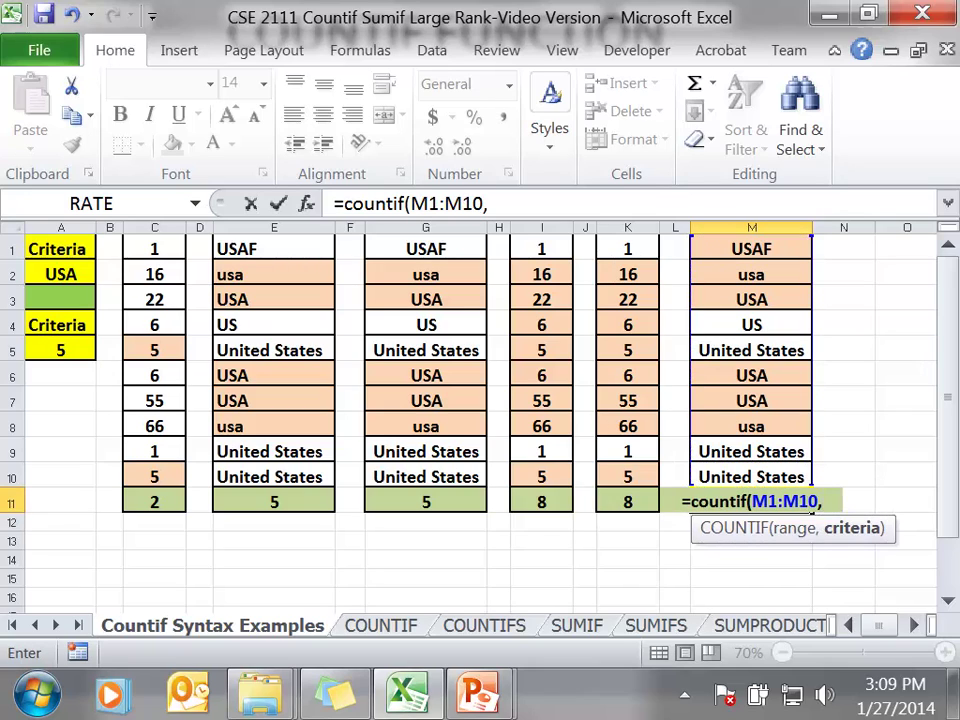
{"action": "type", "text": "\"USA*\""}
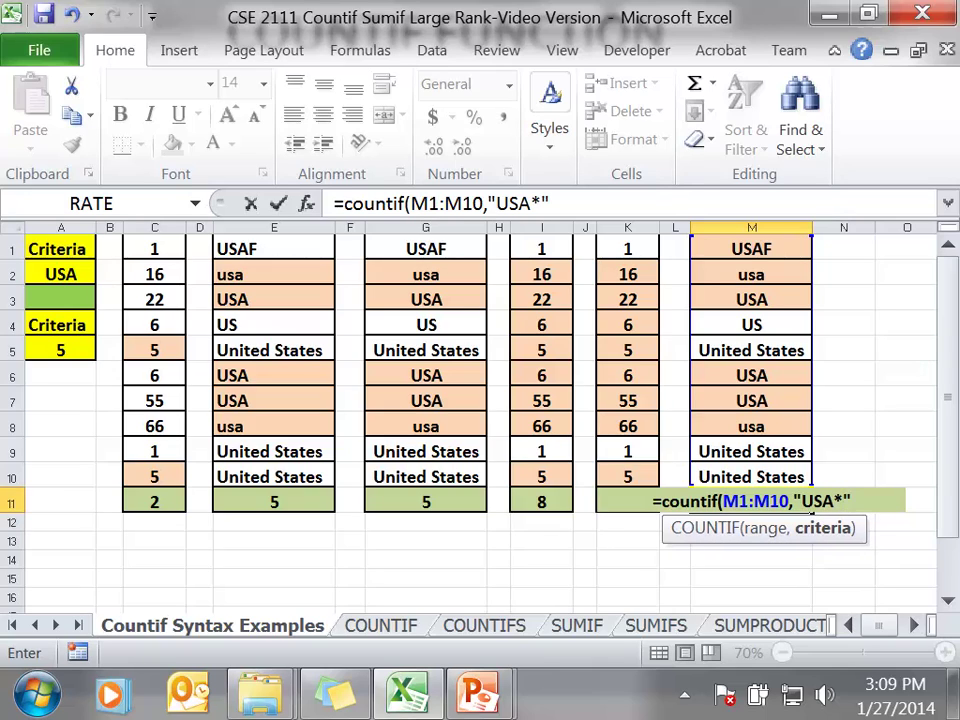
{"action": "type", "text": ")"}
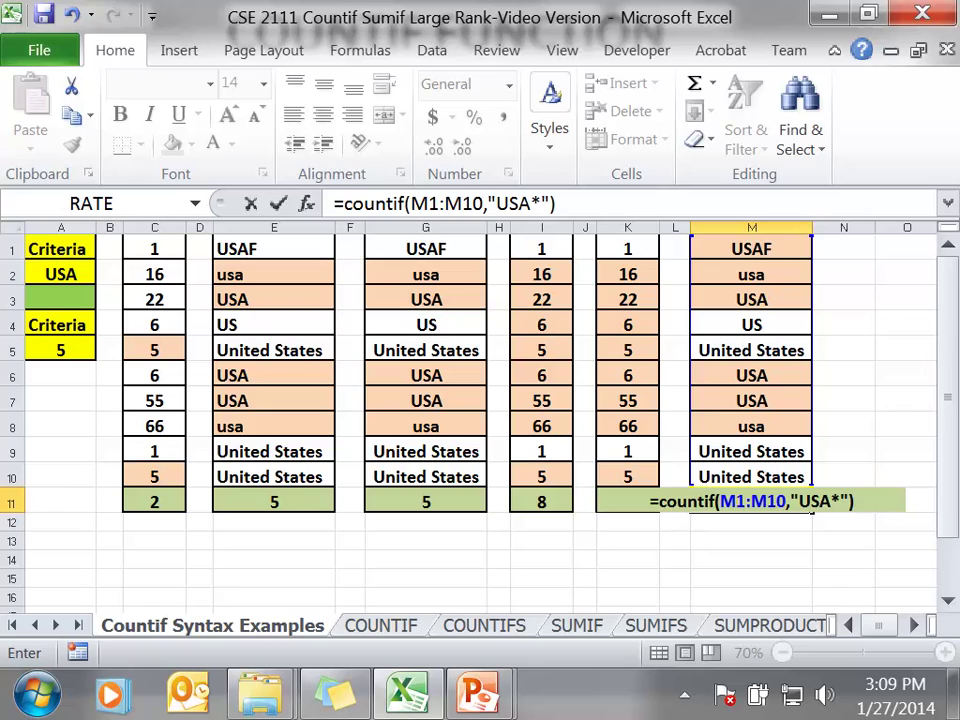
{"action": "key", "text": "Return"}
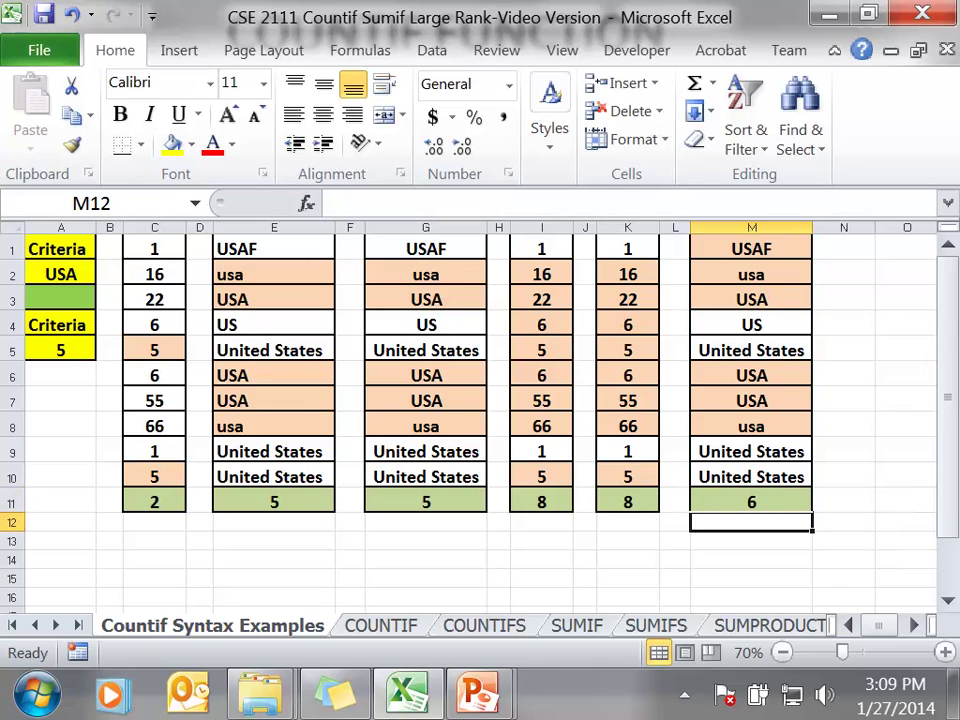
{"action": "left_click", "coordinate": [751, 502]}
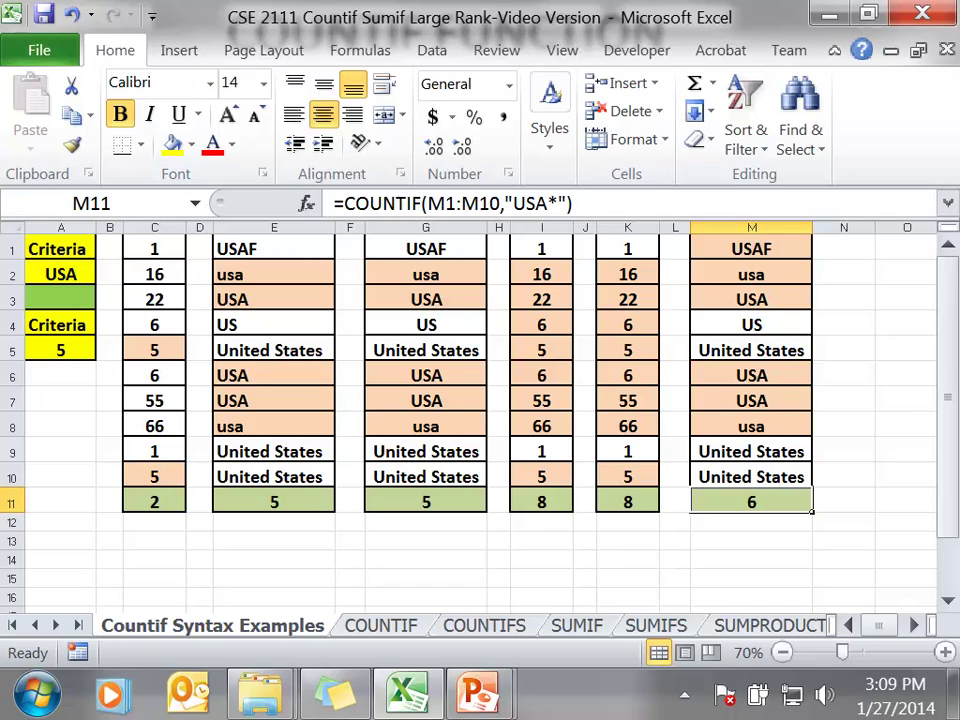
{"action": "left_click", "coordinate": [751, 249]}
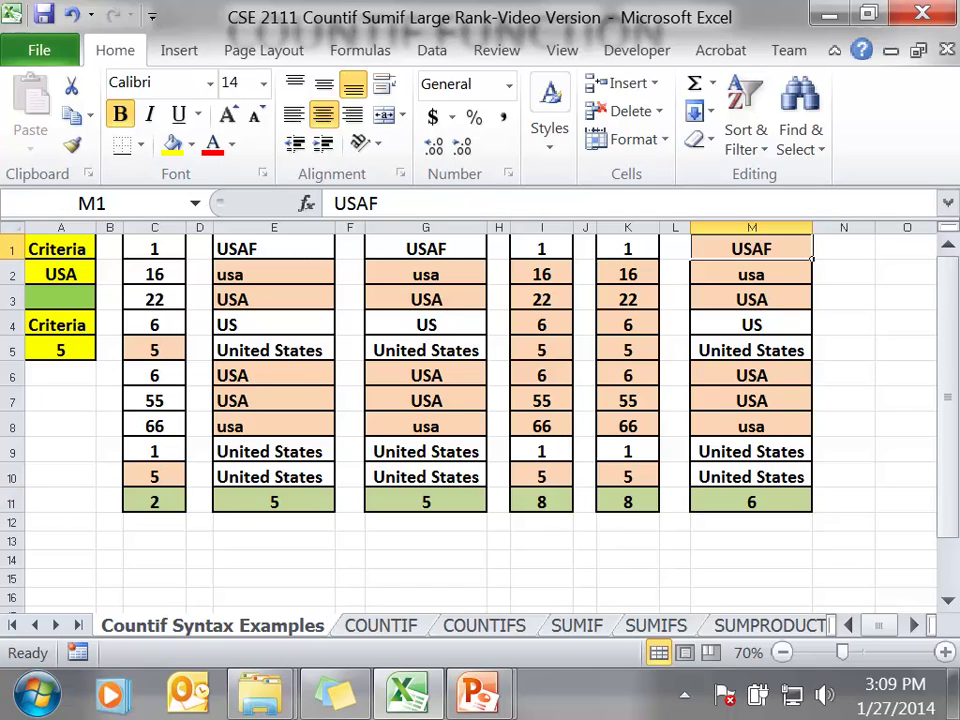